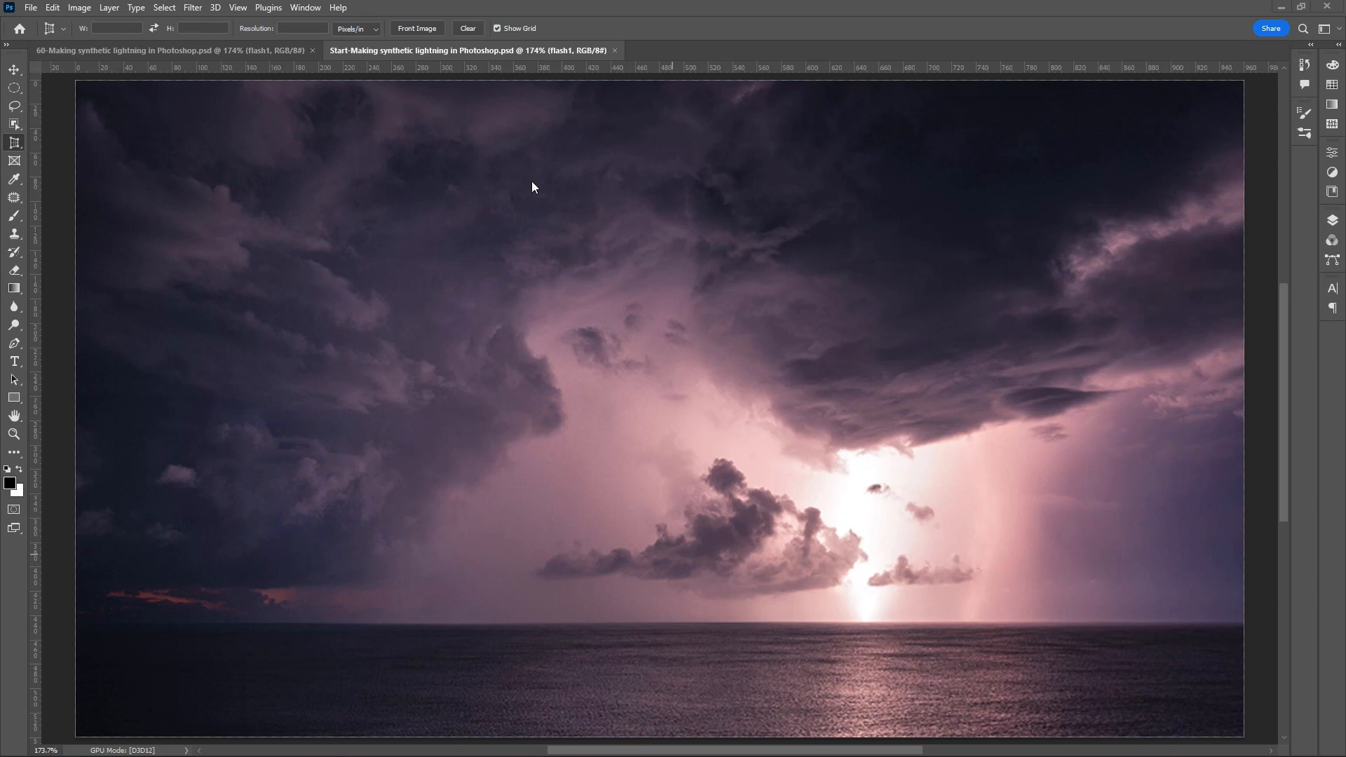
# - Look at the finished lightning document, and make the thick bolts layer visible in the Start document
pyautogui.click(155, 51)
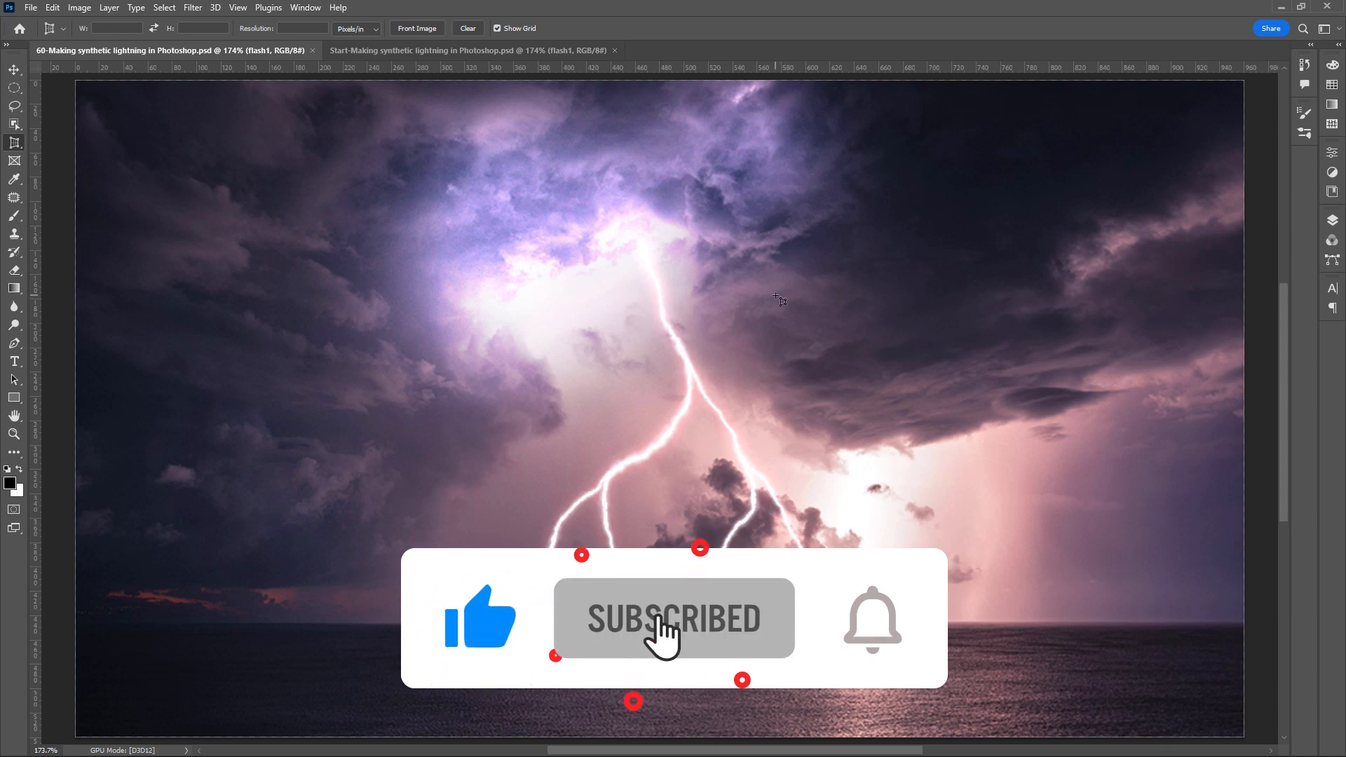
pyautogui.click(410, 50)
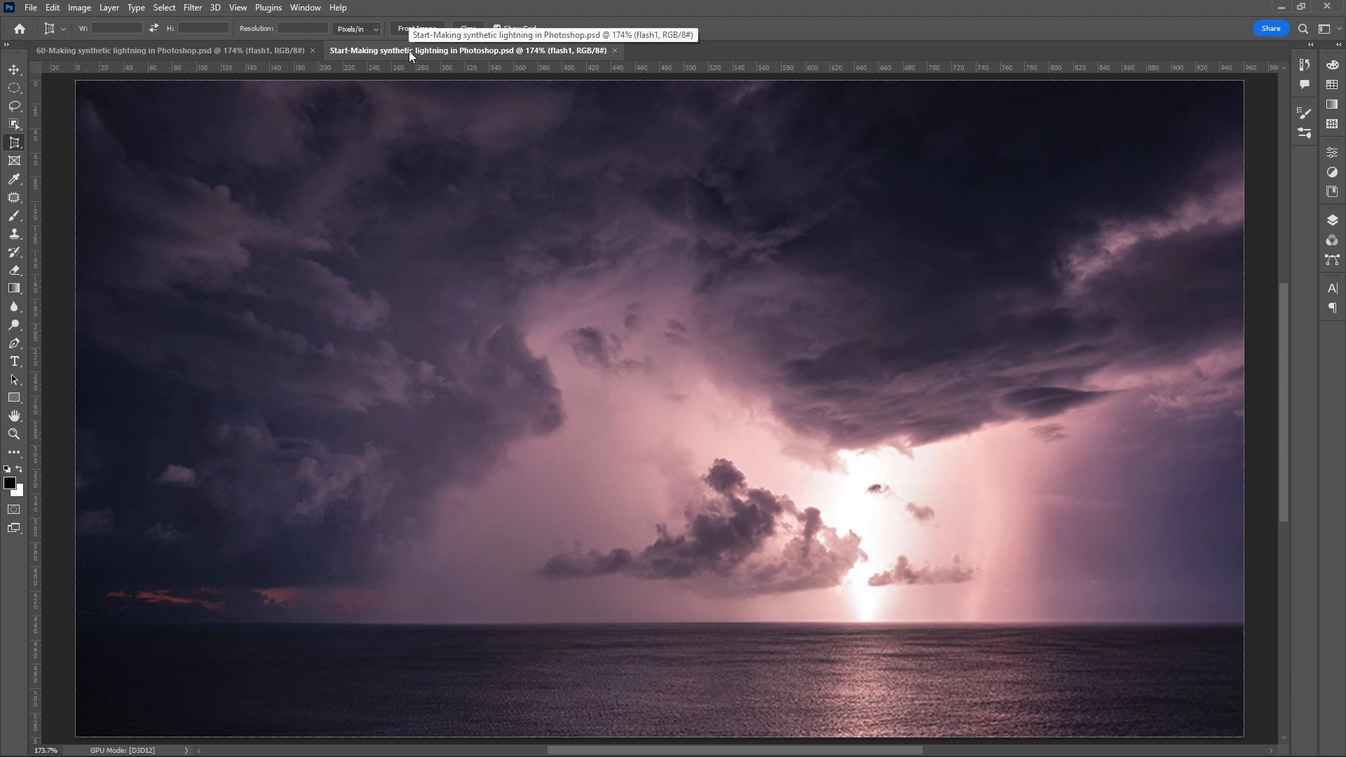
pyautogui.click(1332, 220)
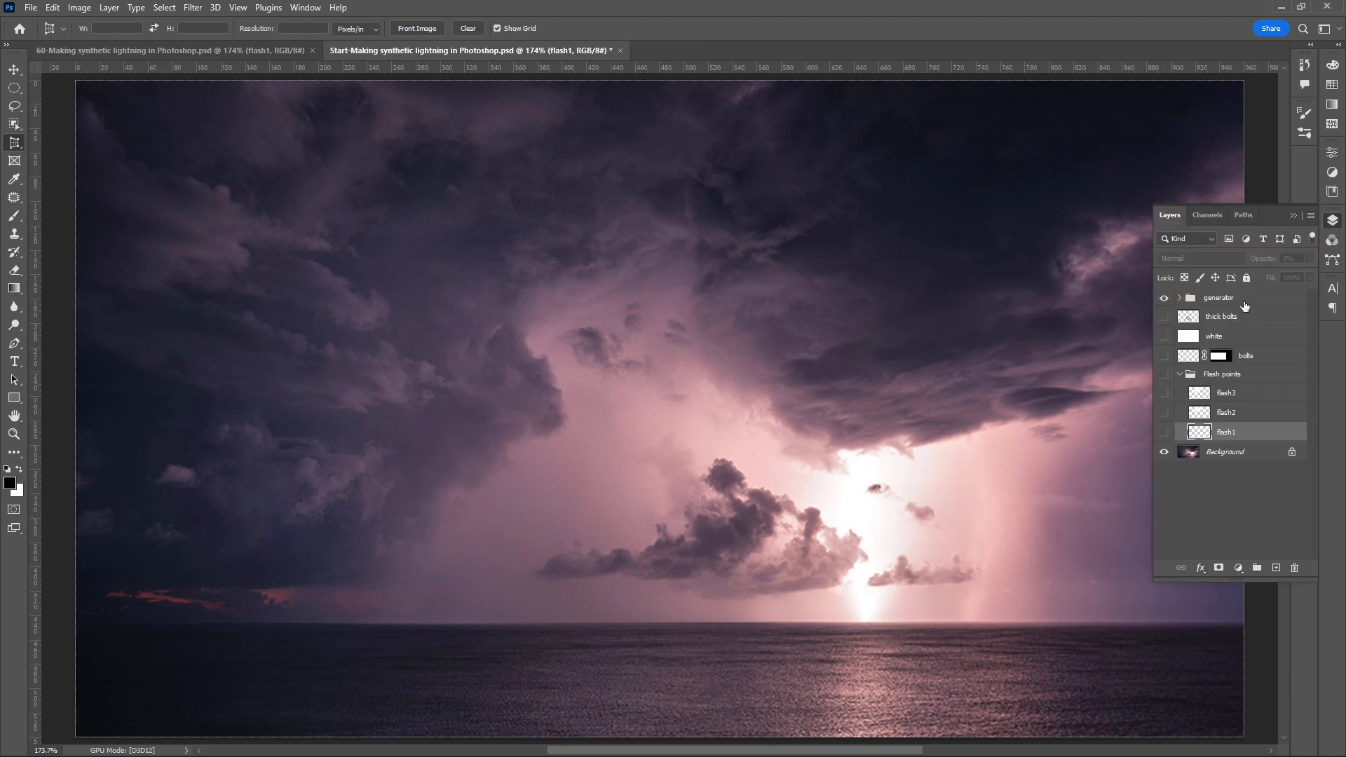
pyautogui.click(1164, 318)
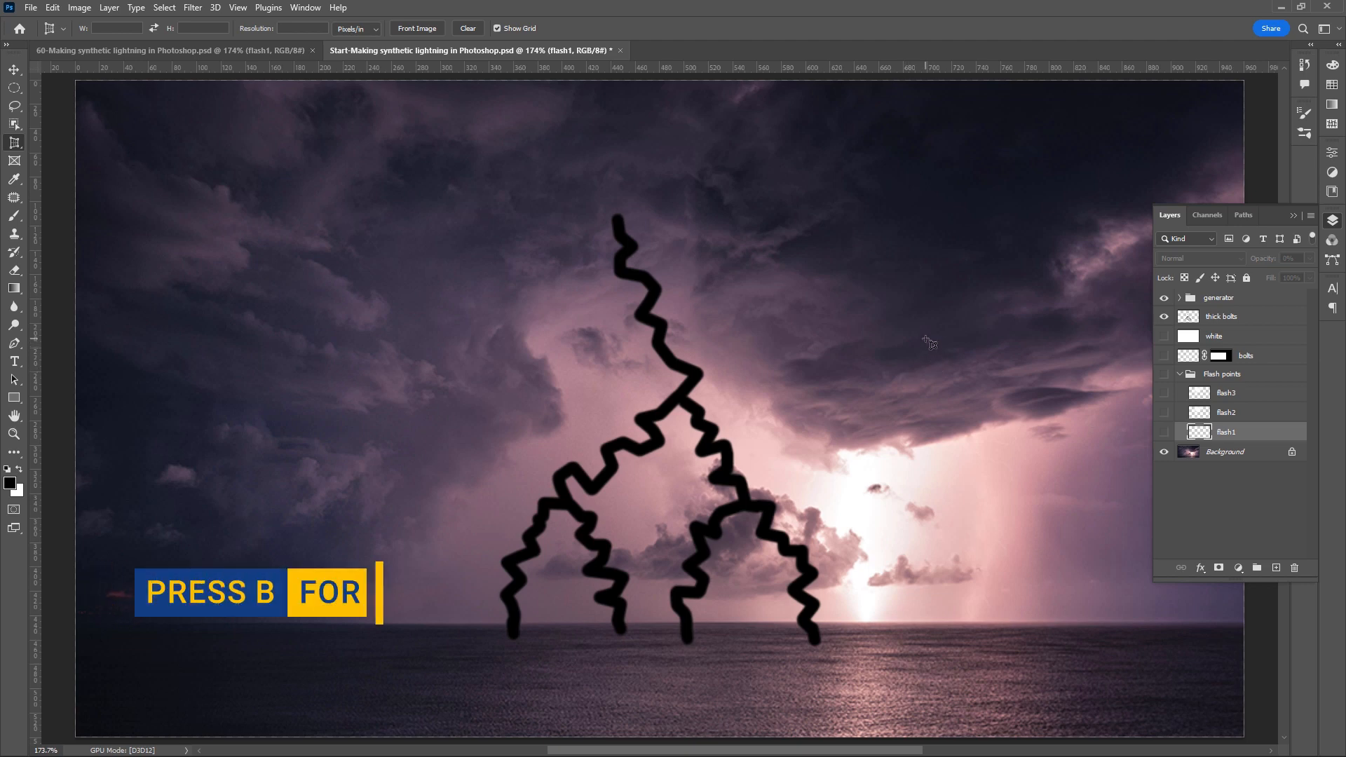
# - Select the thick bolts layer and set up the Brush with a 10 px size and a higher hardness
pyautogui.press('b')
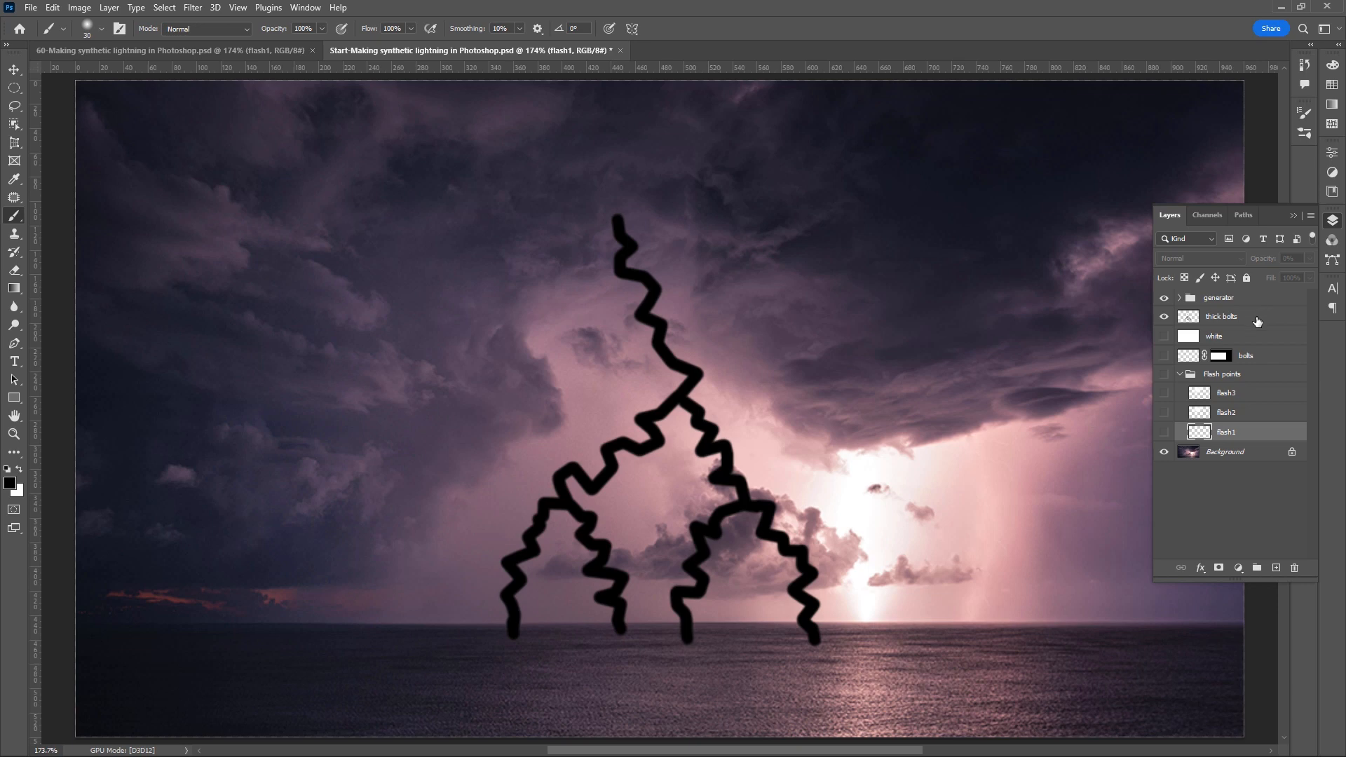
pyautogui.click(1258, 322)
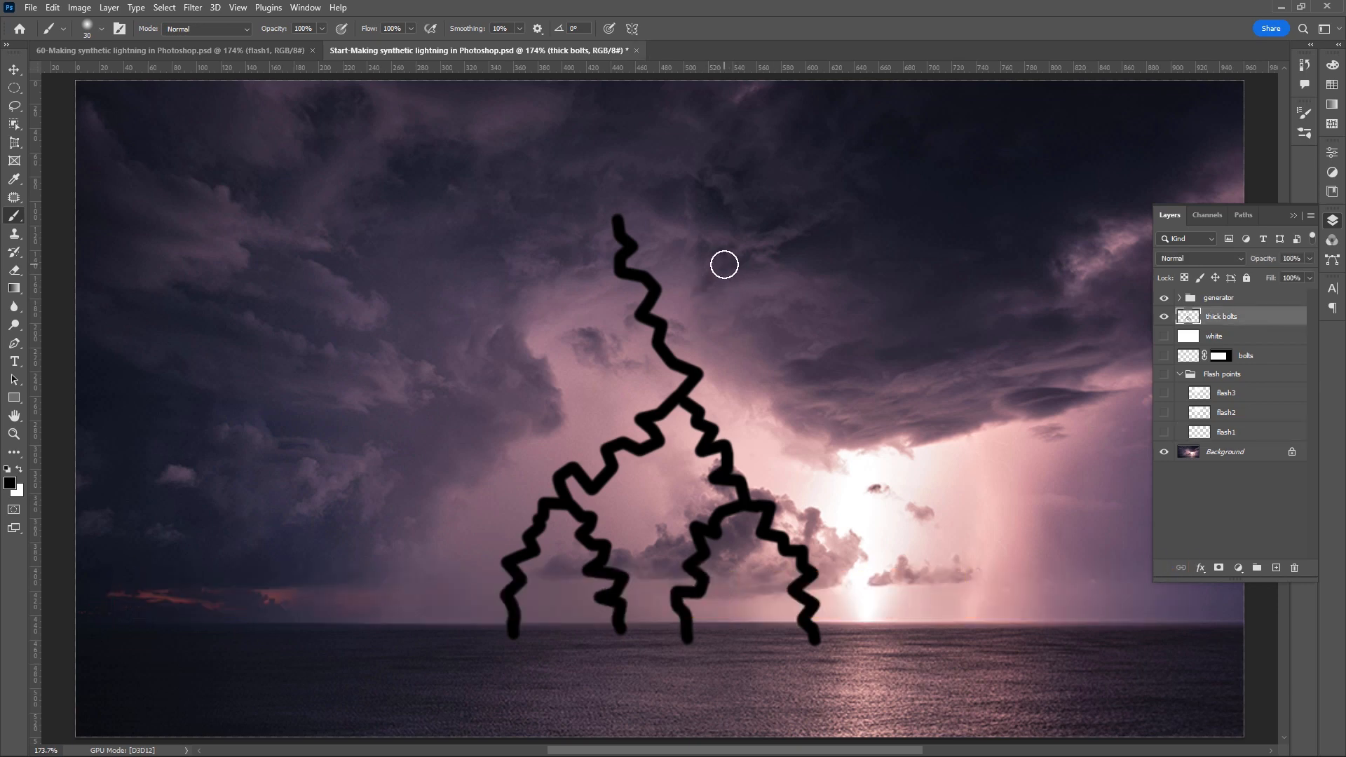
pyautogui.rightClick(805, 219)
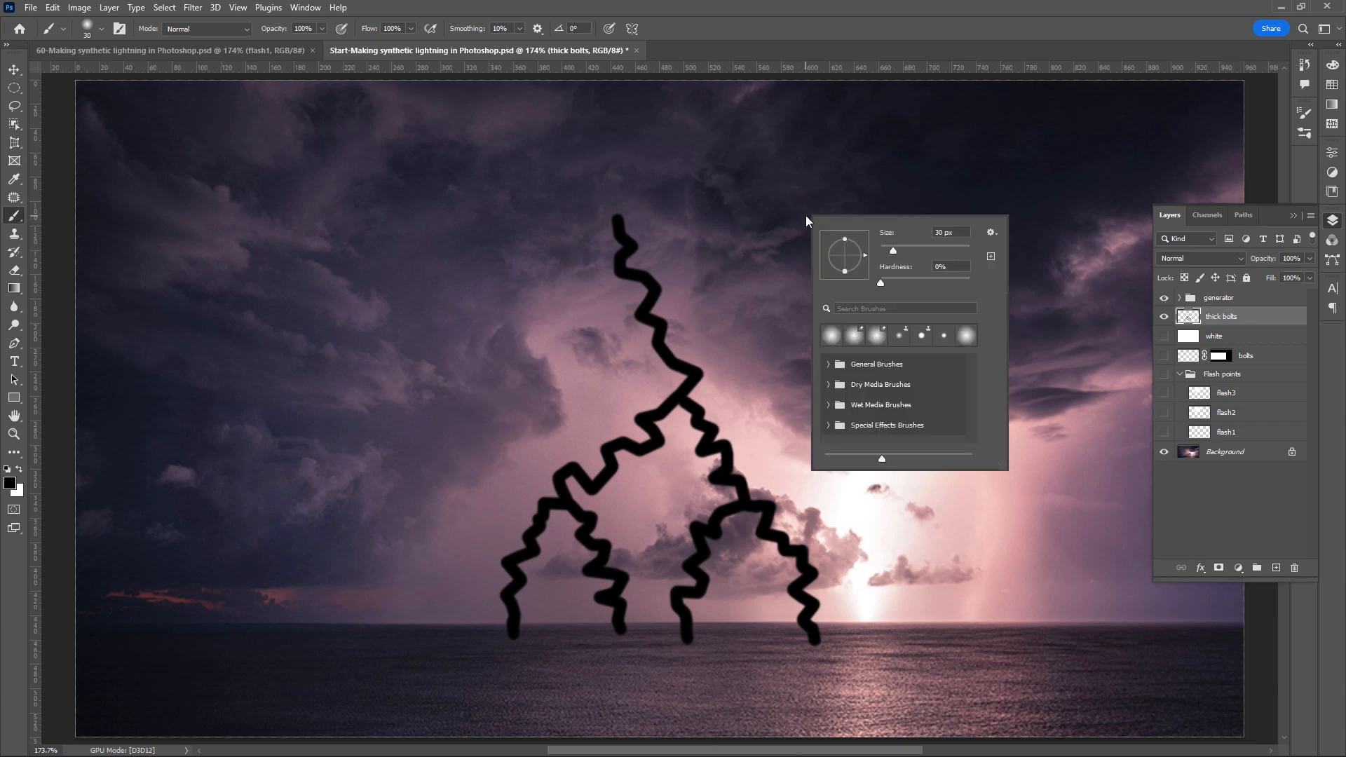
pyautogui.click(958, 231)
pyautogui.write('10')
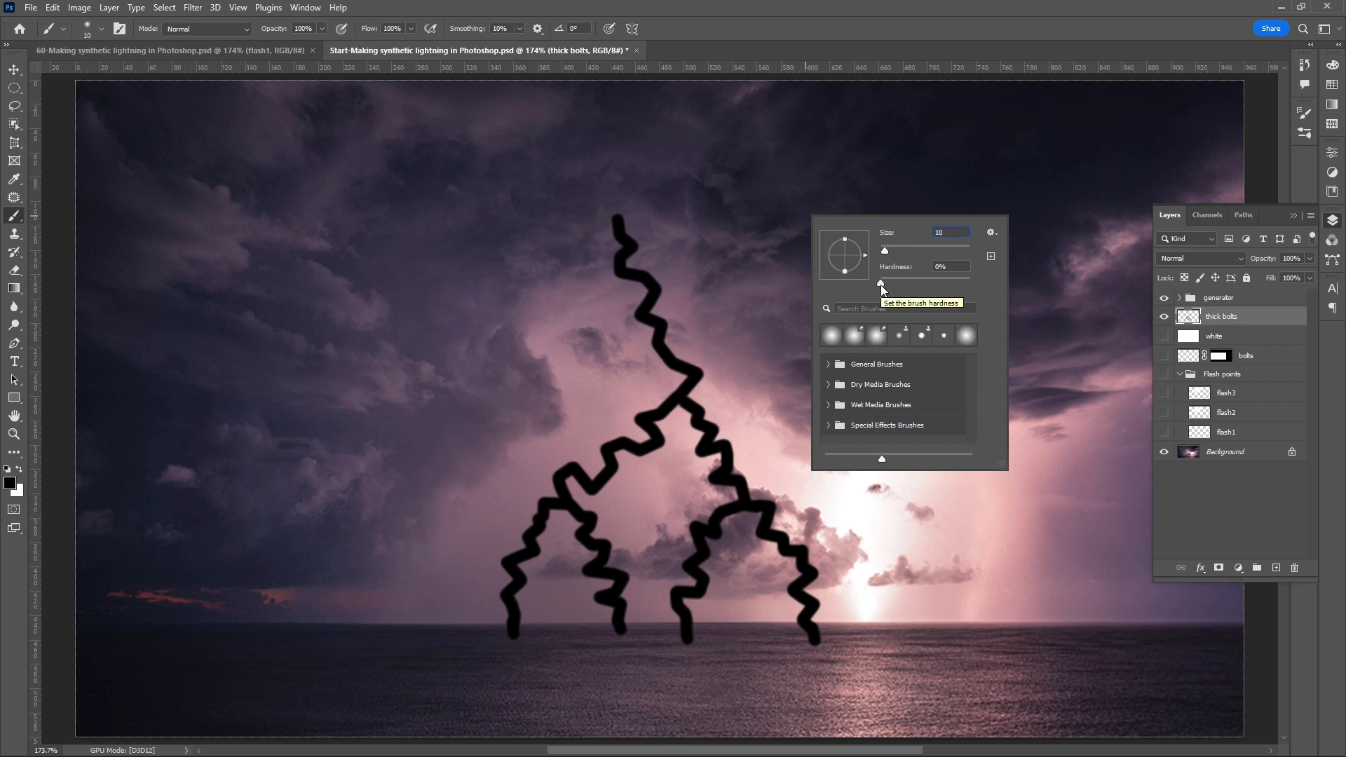
pyautogui.moveTo(881, 283); pyautogui.dragTo(935, 284)
pyautogui.press('Tab')
pyautogui.press('Return')
# - Try painting a jagged bolt of straight segments to the right of the existing bolts, and undo its strokes
pyautogui.moveTo(846, 305)
pyautogui.mouseDown()
pyautogui.moveTo(897, 330)
pyautogui.moveTo(852, 353)
pyautogui.moveTo(937, 488)
pyautogui.moveTo(929, 563)
pyautogui.moveTo(975, 572)
pyautogui.mouseUp()
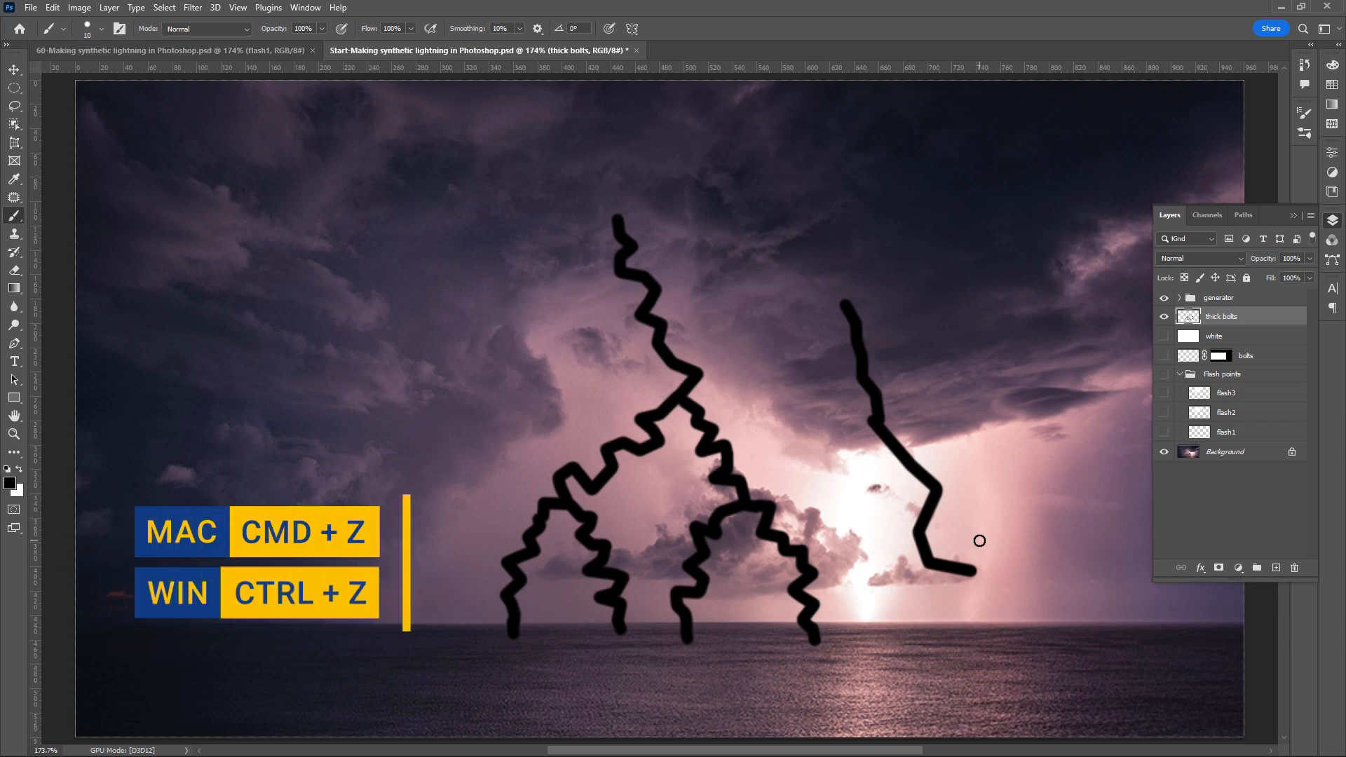
pyautogui.hotkey('ctrl', 'z')
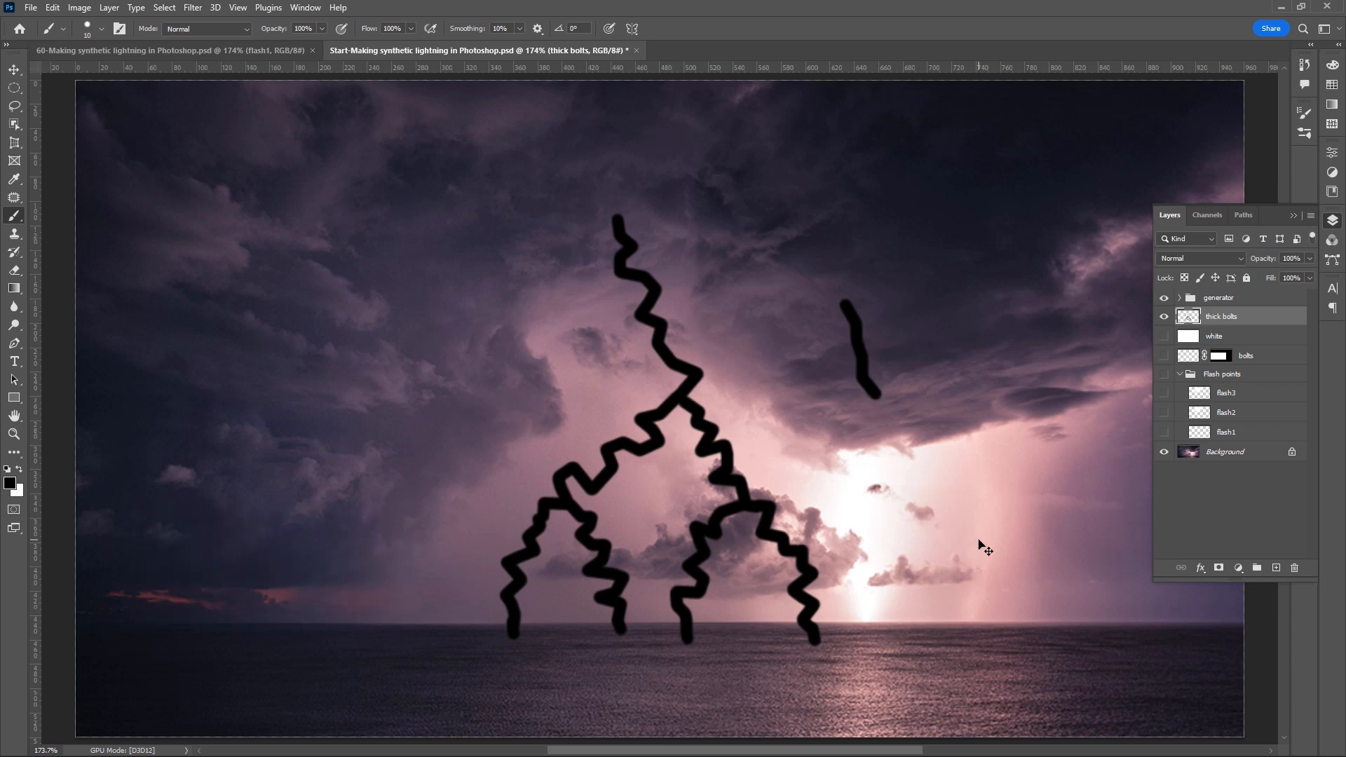
pyautogui.hotkey('ctrl', 'z')
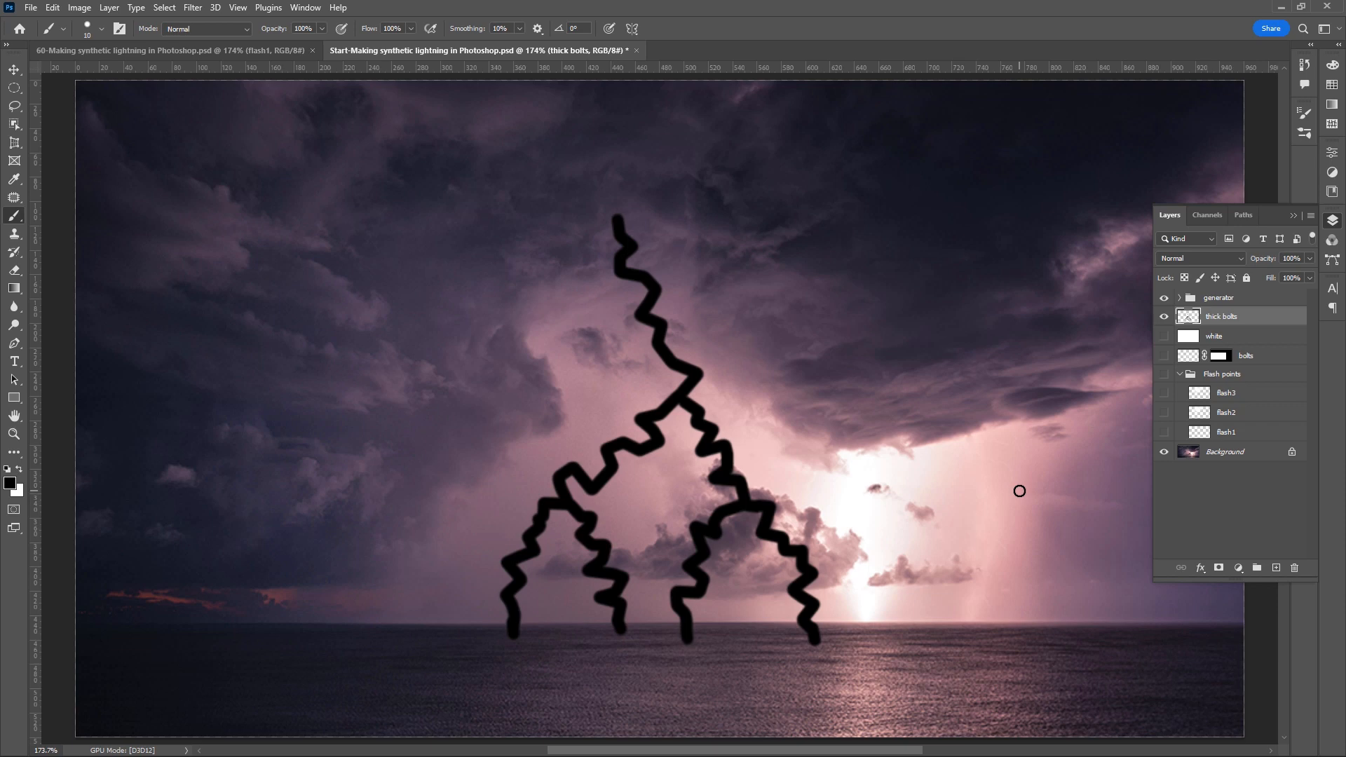
# - Convert the white layer, the thick bolts layer and the generator group into one smart object
pyautogui.click(1243, 341)
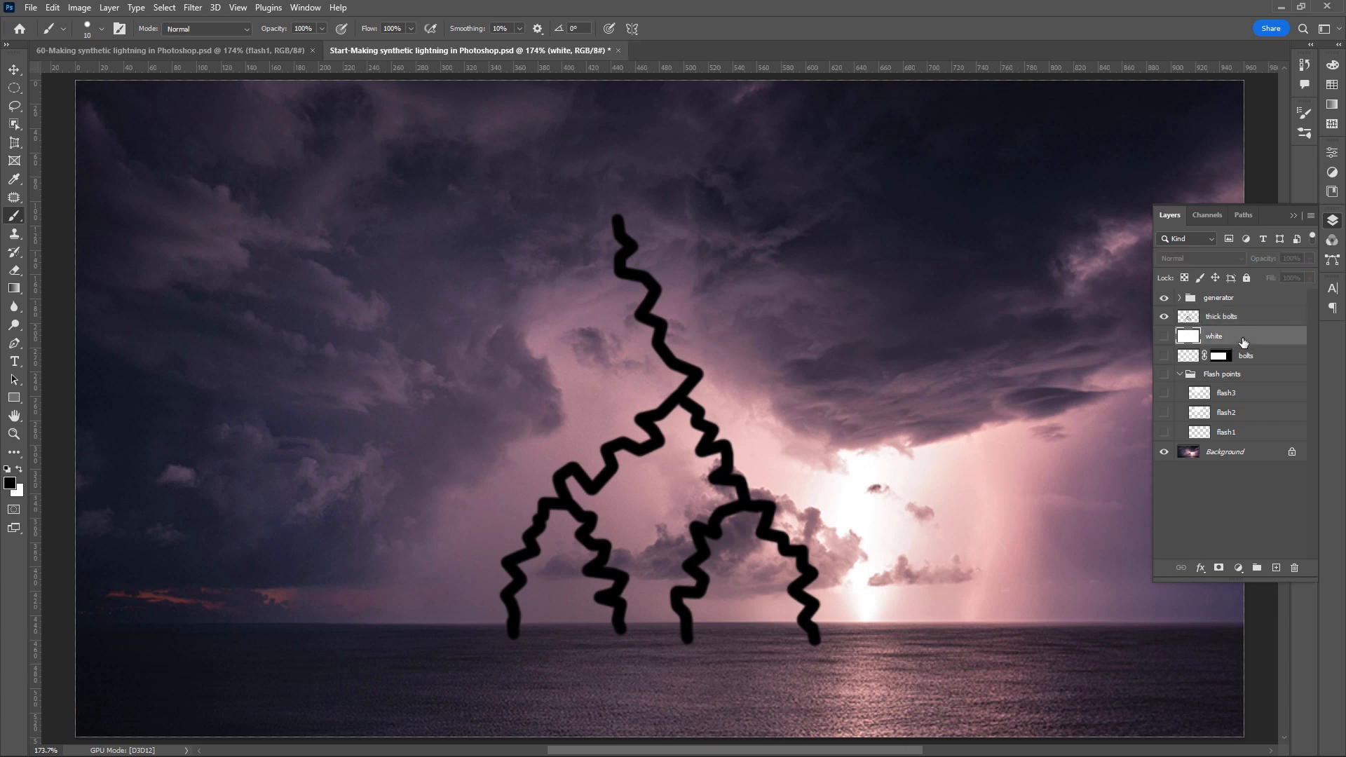
pyautogui.click(1243, 300)
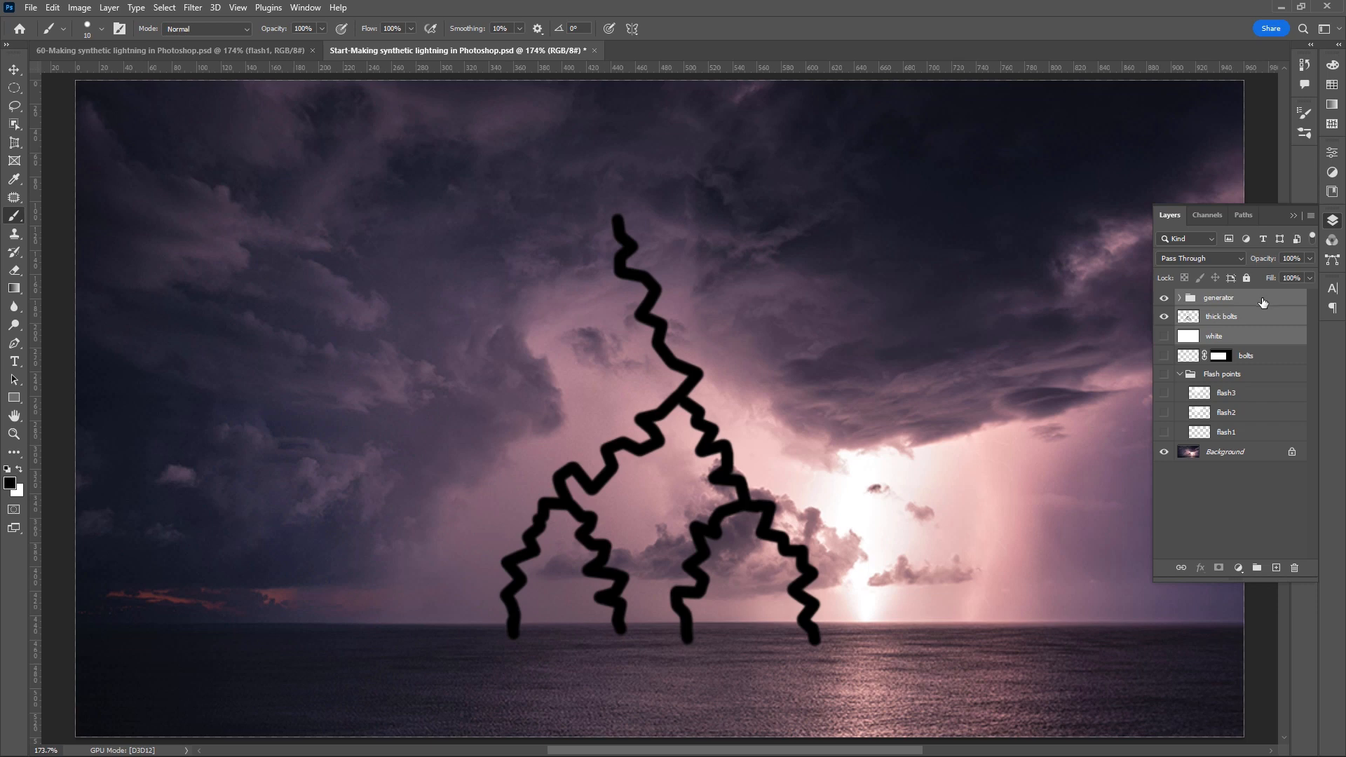
pyautogui.rightClick(1263, 302)
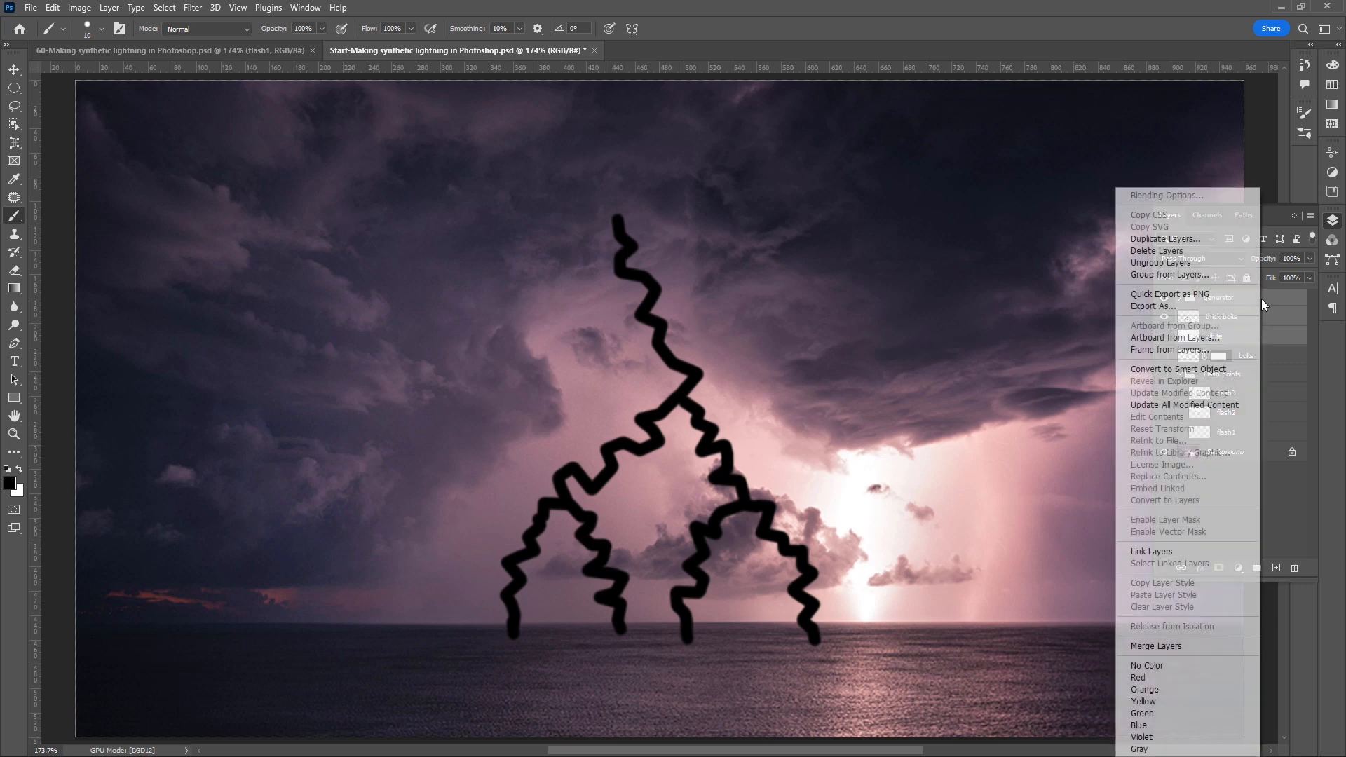
pyautogui.click(1222, 369)
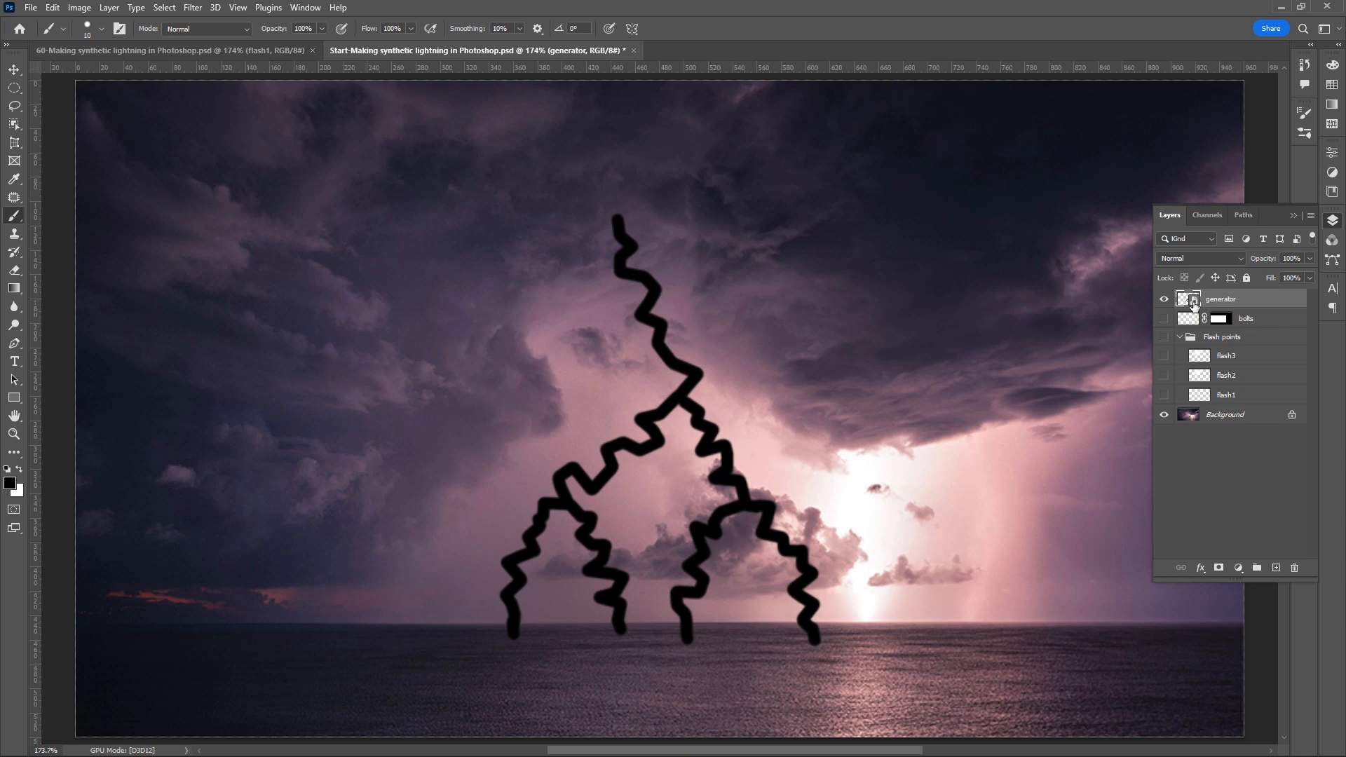
# - In the generator smart object's contents, show the white layer and extend the main bolt straight to the canvas's top and bottom edges
pyautogui.doubleClick(1195, 303)
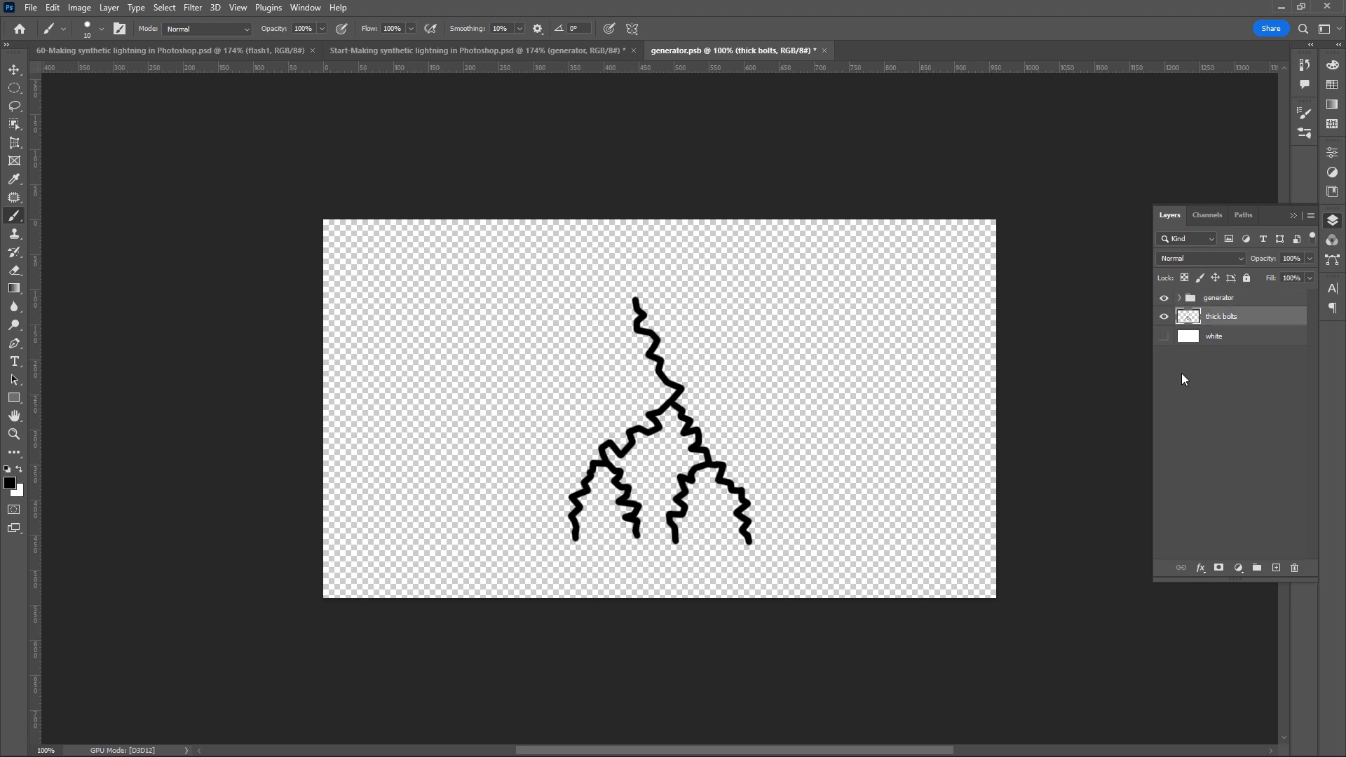
pyautogui.click(1164, 337)
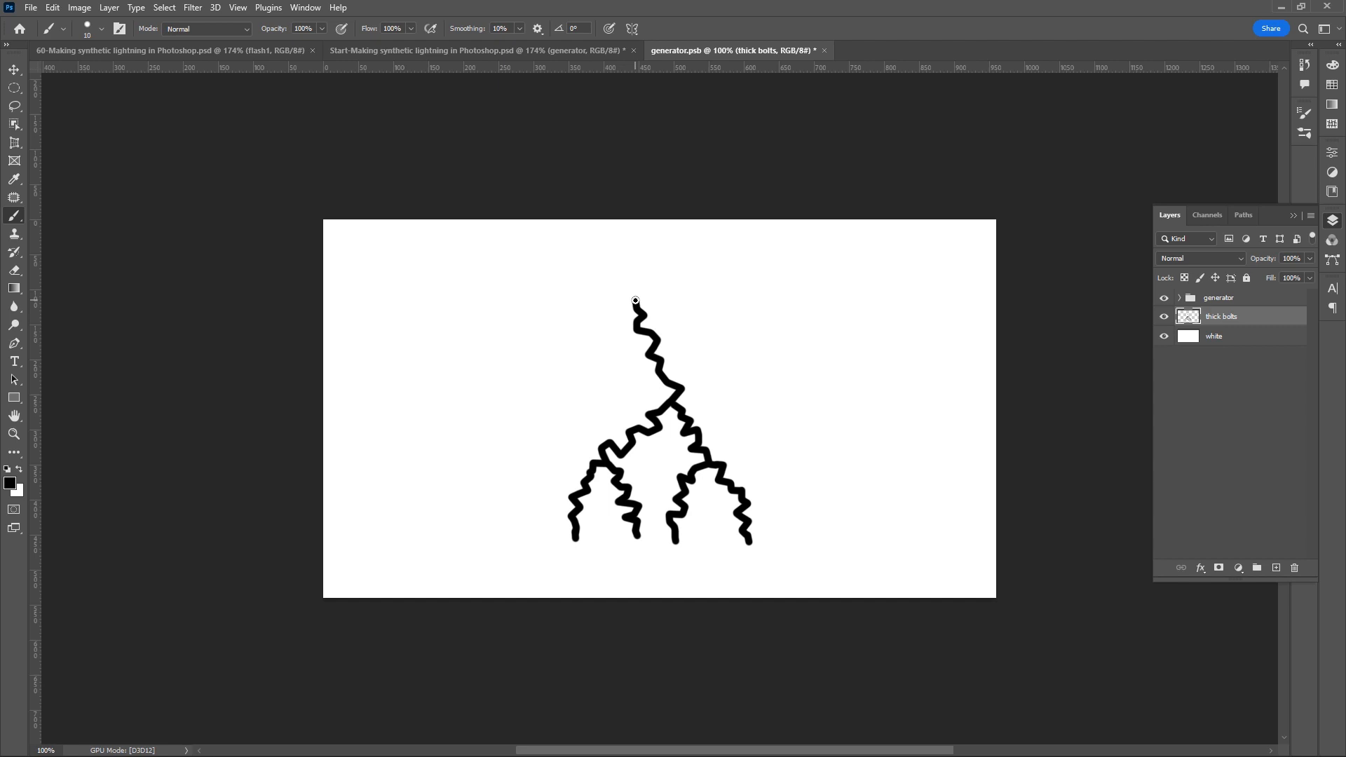
pyautogui.moveTo(635, 300); pyautogui.dragTo(624, 210)
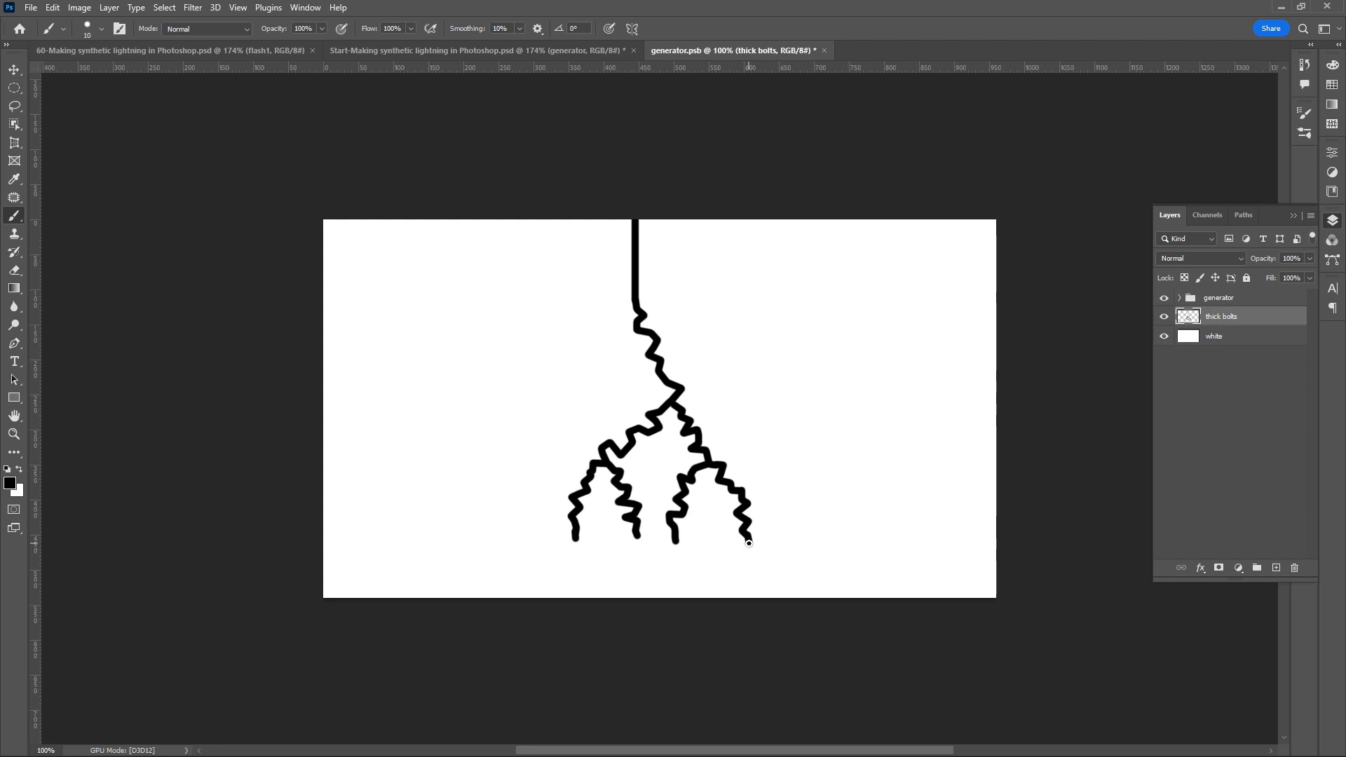
pyautogui.moveTo(749, 543); pyautogui.dragTo(766, 622)
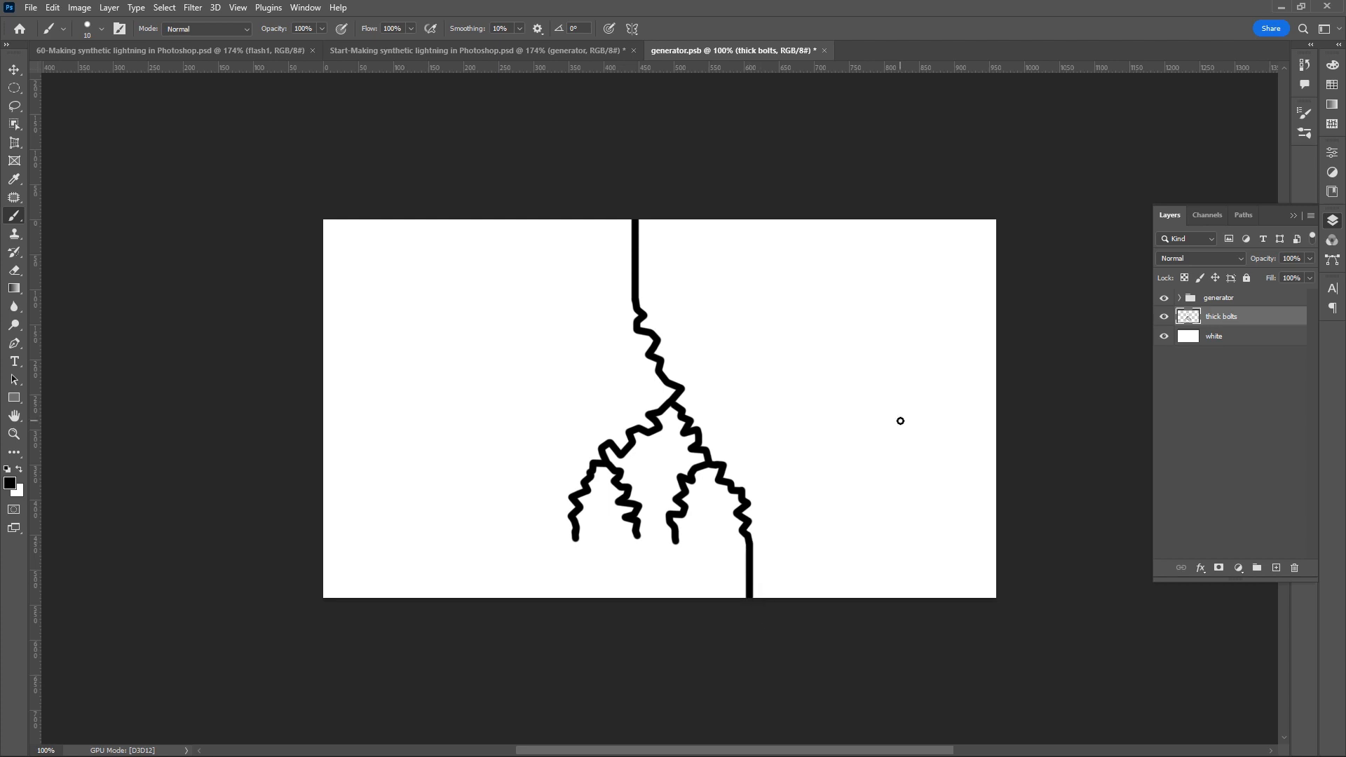
# - Reset the Magic Wand tool to its defaults and select the area on the left side of the bolt
pyautogui.click(21, 126)
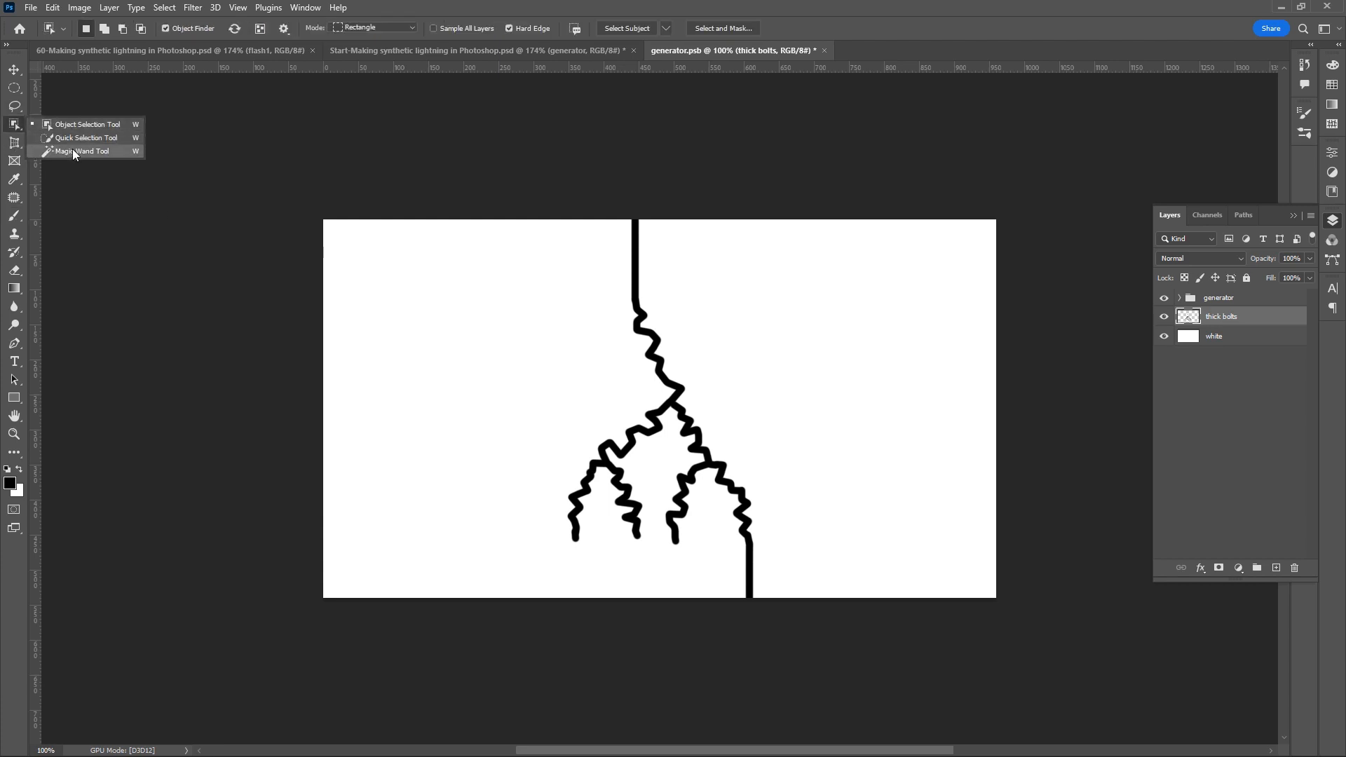
pyautogui.click(73, 151)
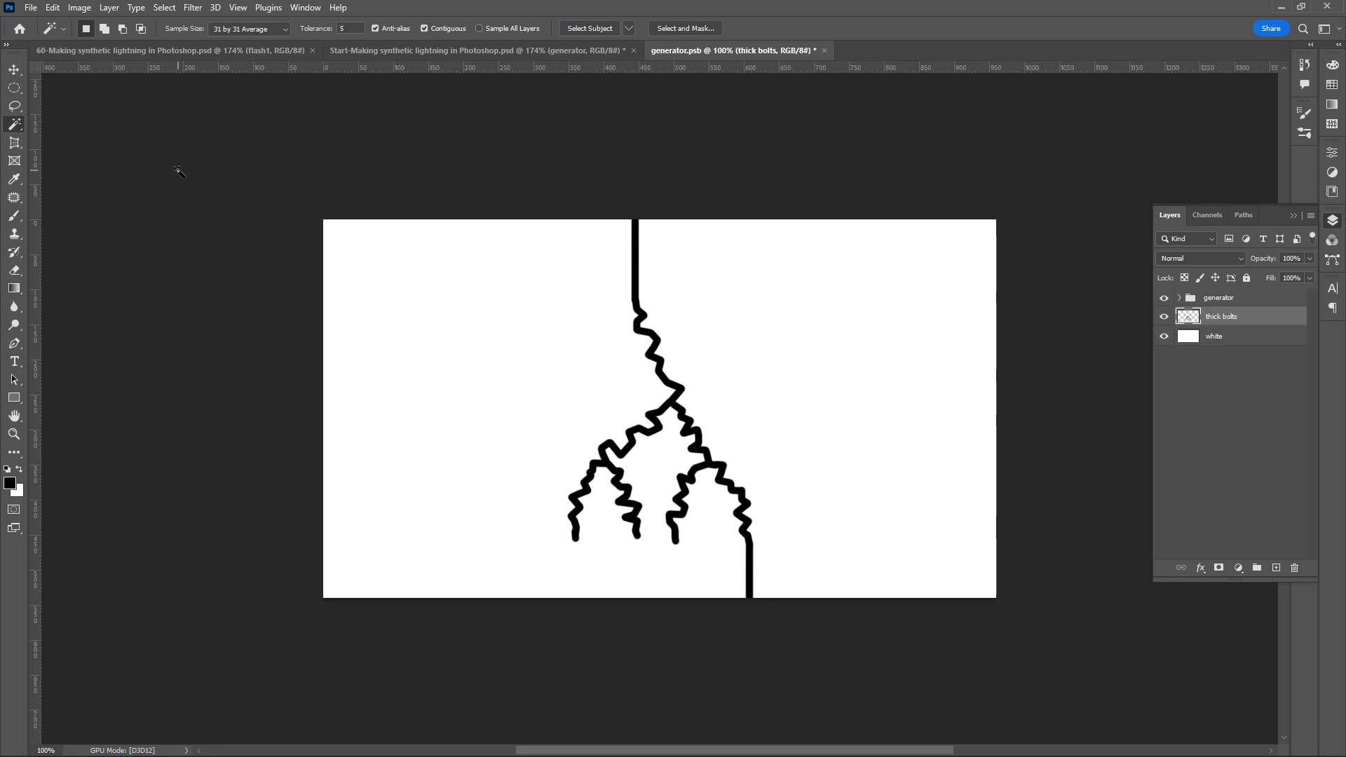
pyautogui.rightClick(50, 30)
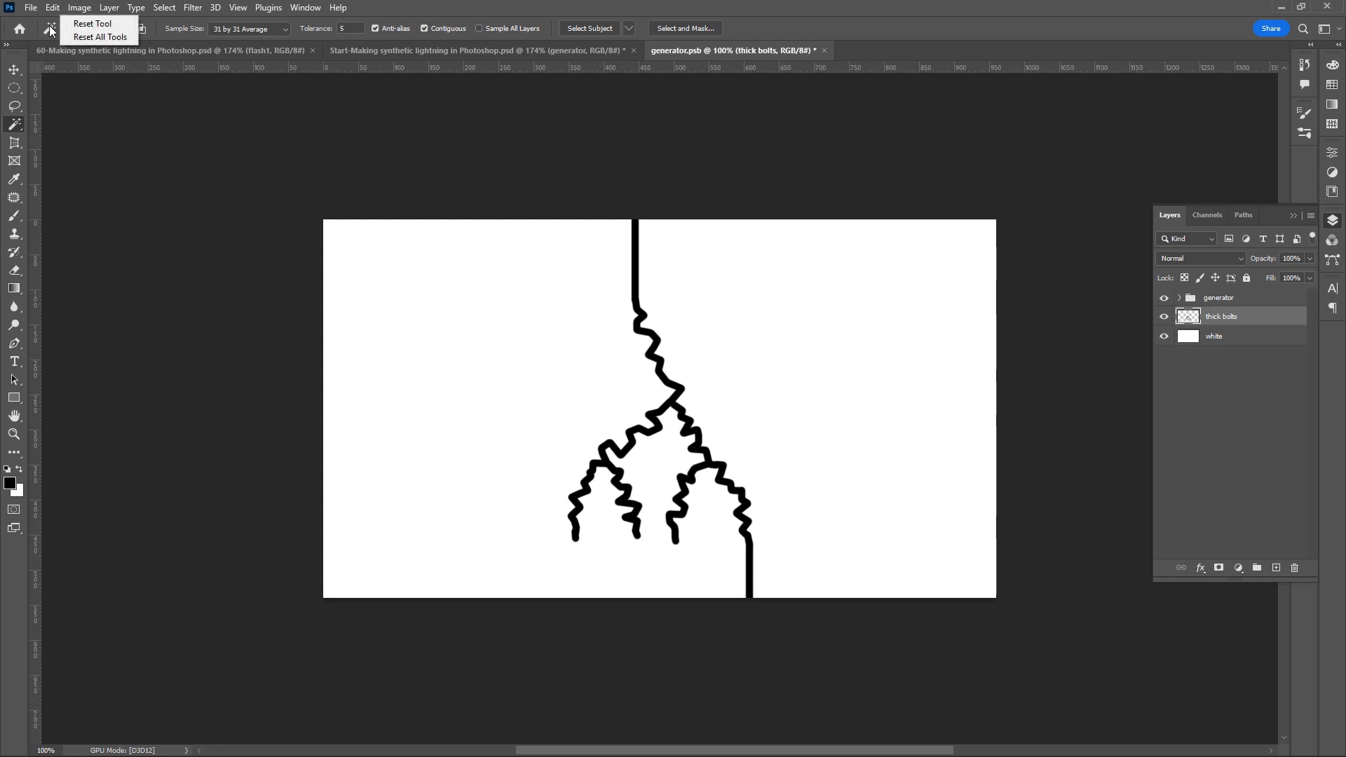
pyautogui.click(112, 25)
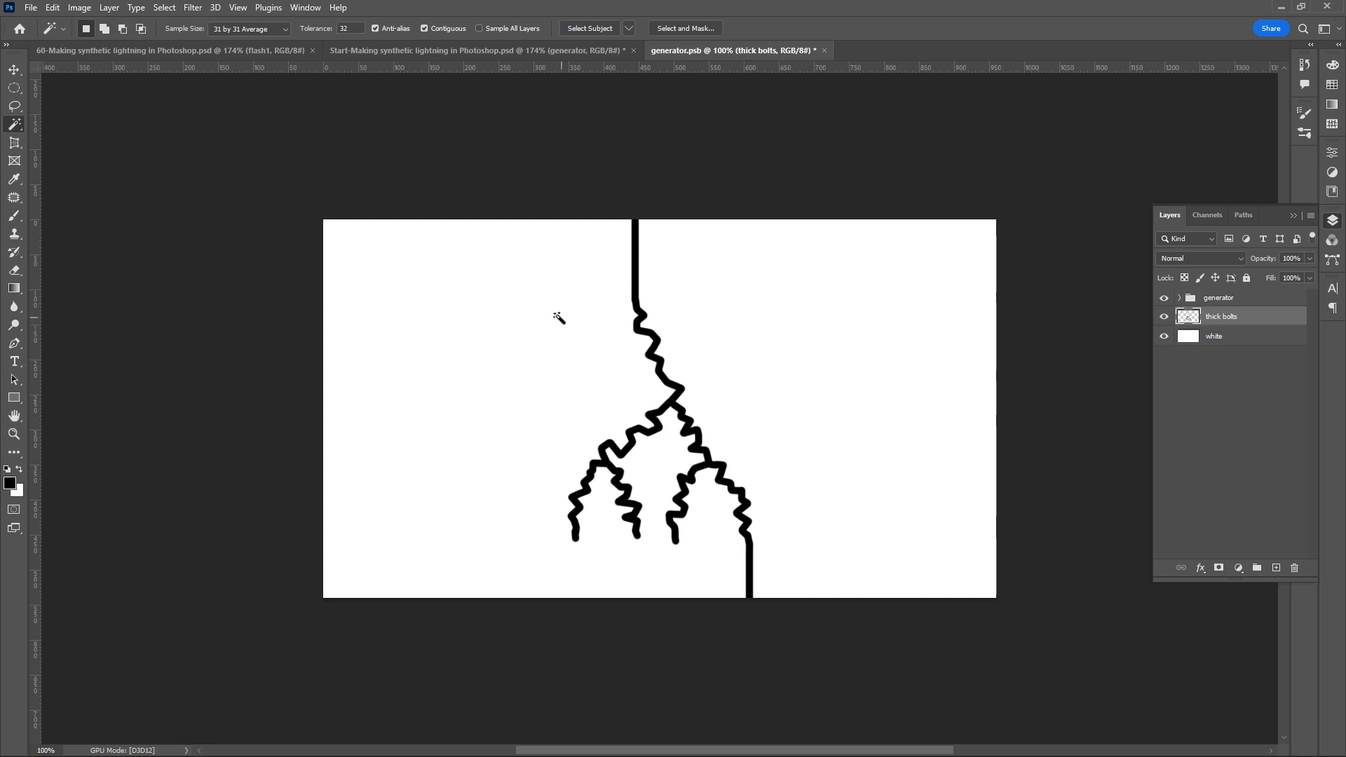
pyautogui.click(512, 291)
pyautogui.scroll(2, 679, 410)
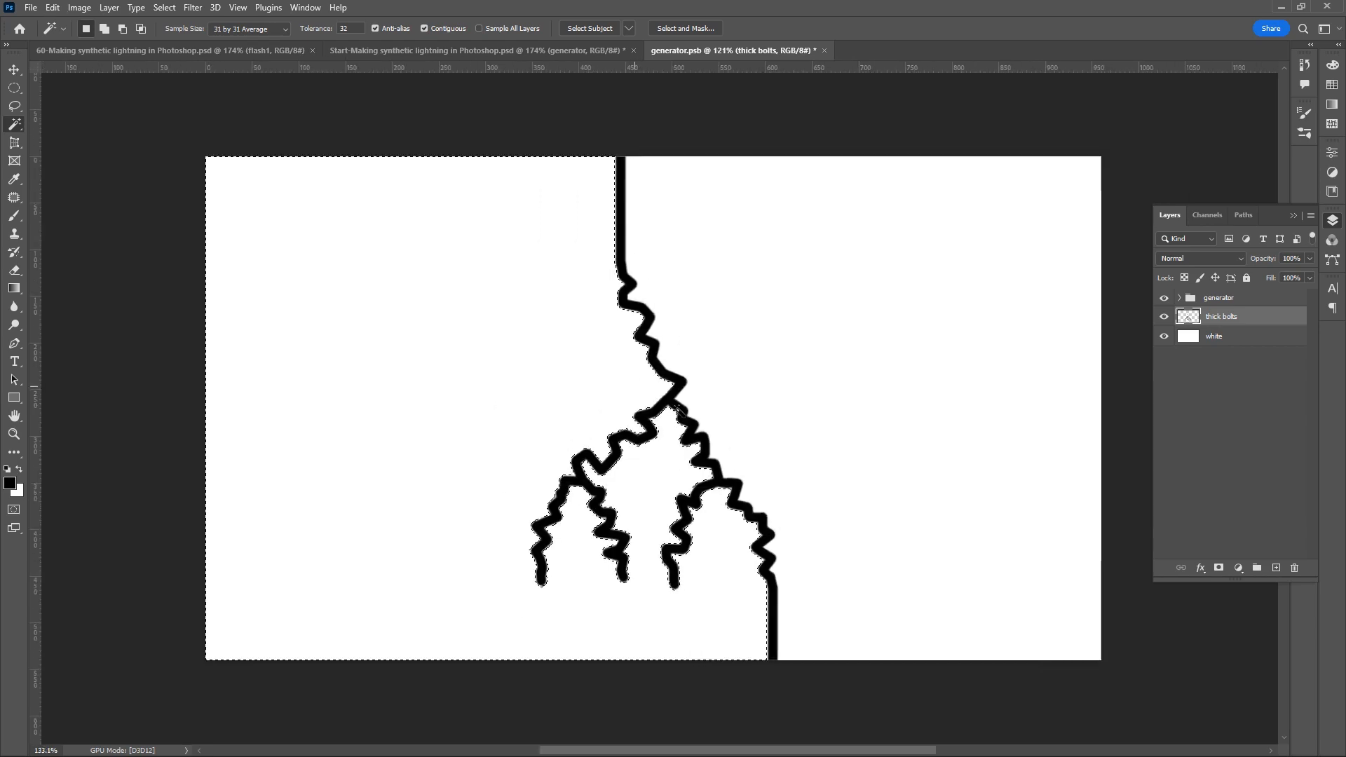
pyautogui.scroll(4, 679, 411)
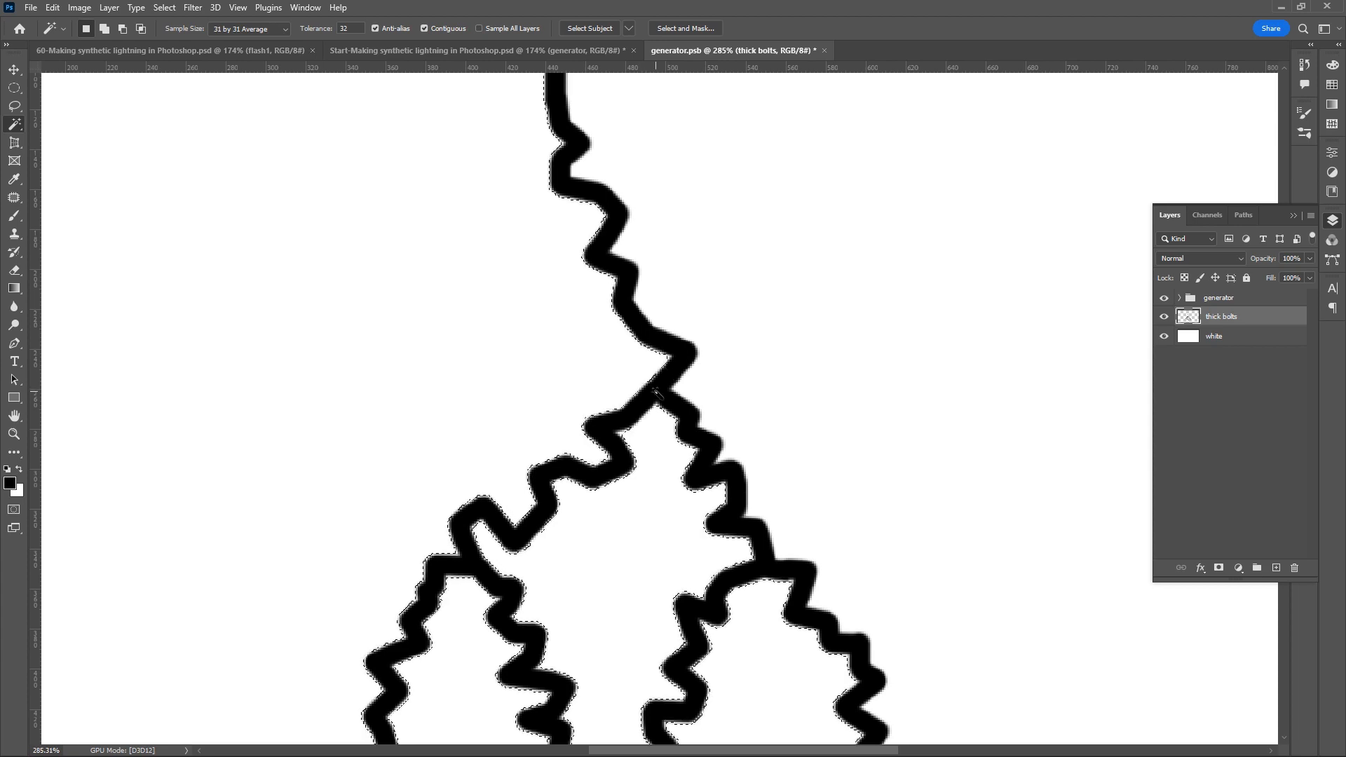
# - Expand the selection by 5 pixels so its edge runs inside the bolt strokes
pyautogui.click(163, 7)
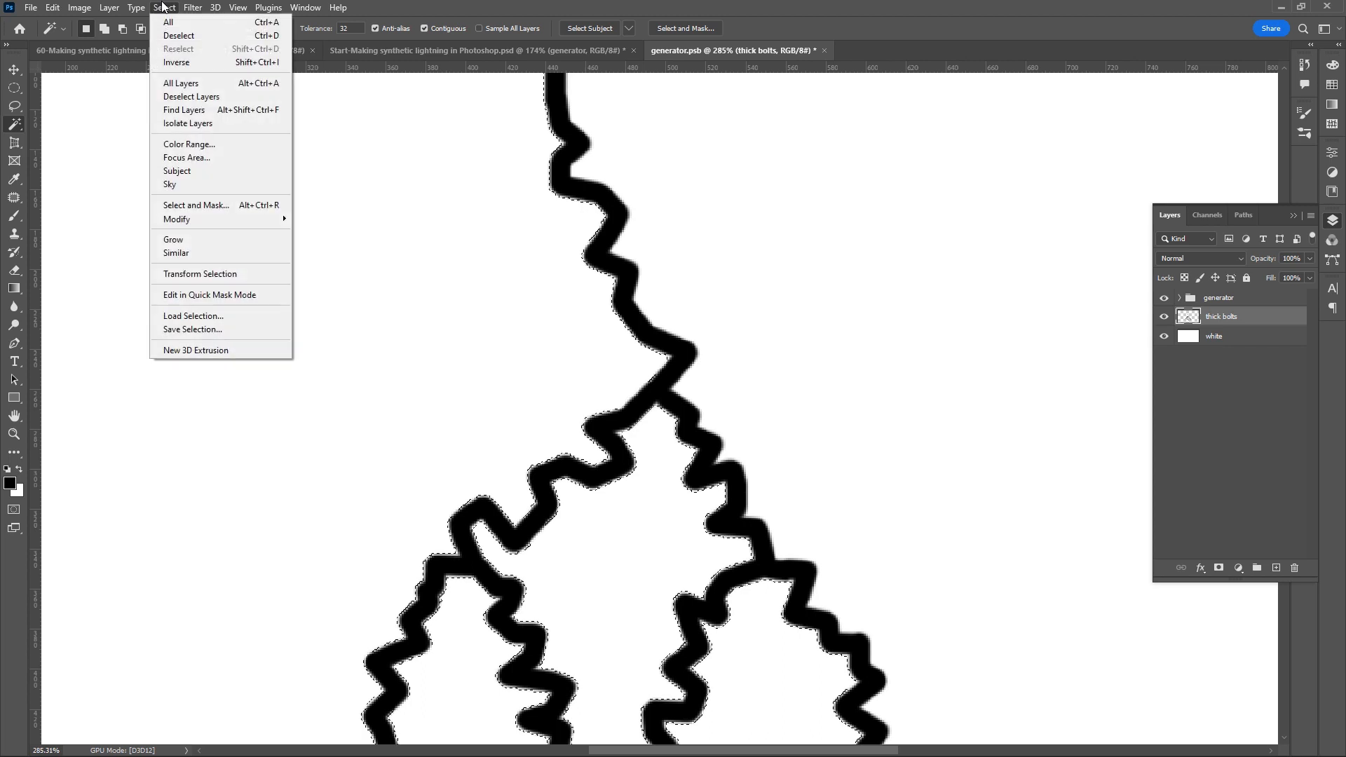
pyautogui.moveTo(223, 224)
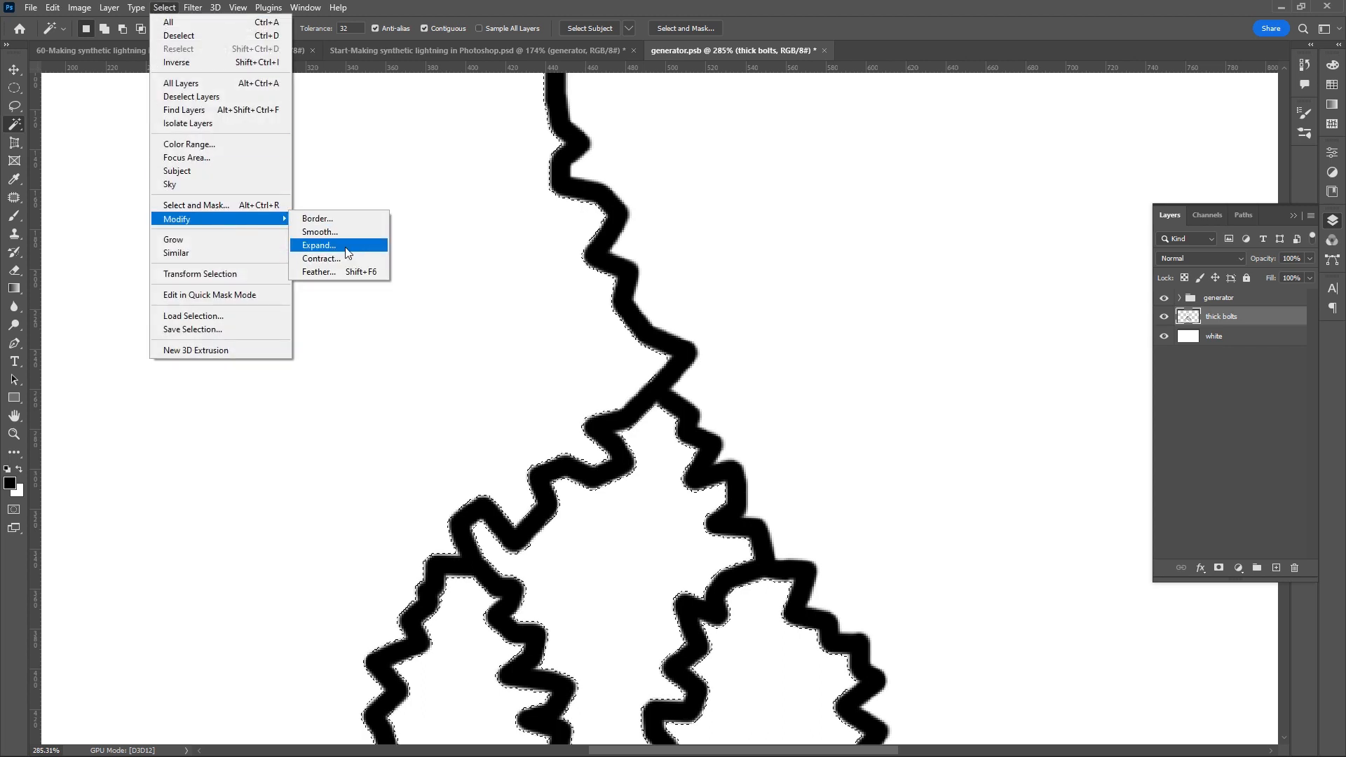
pyautogui.click(319, 246)
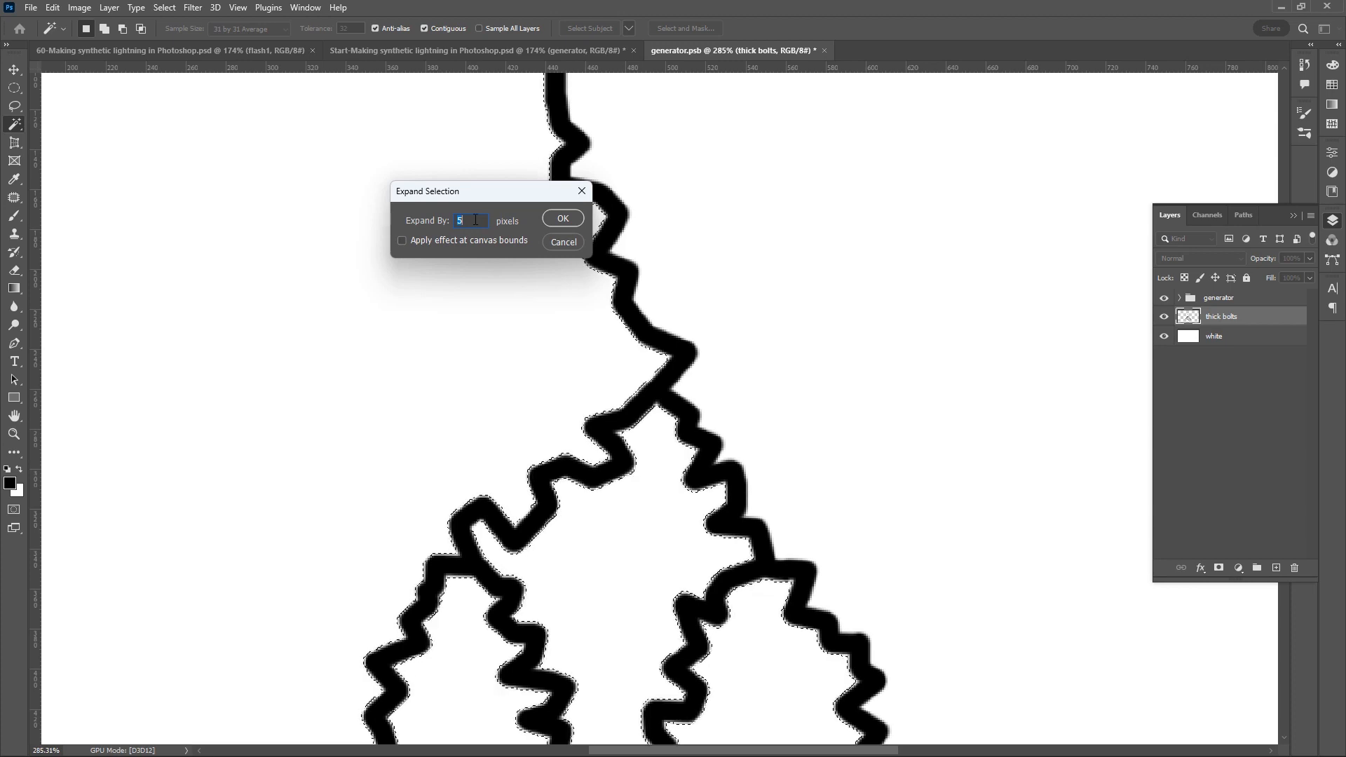
pyautogui.click(572, 217)
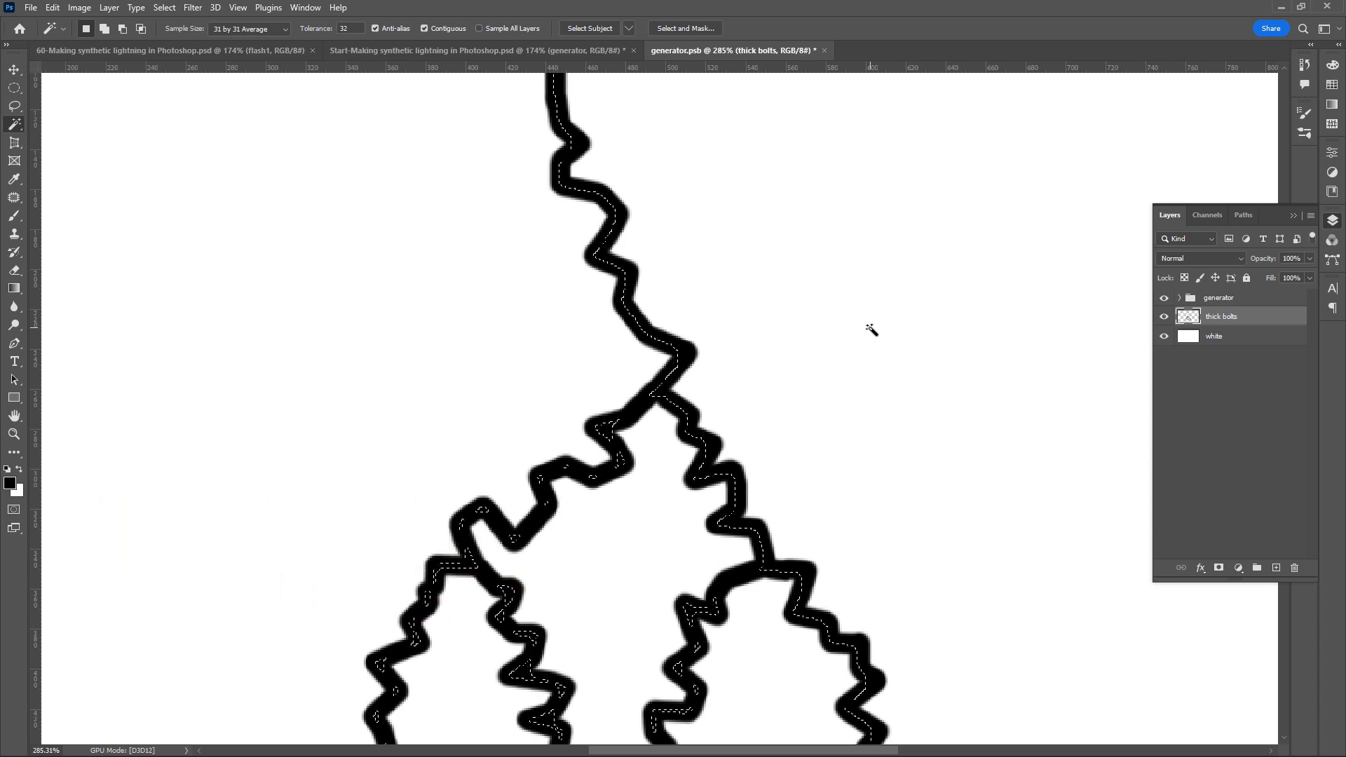
# - Fill the selection with the black foreground colour, deselect, and close generator.psb with its changes saved
pyautogui.press('alt')
pyautogui.hotkey('alt', 'BackSpace')
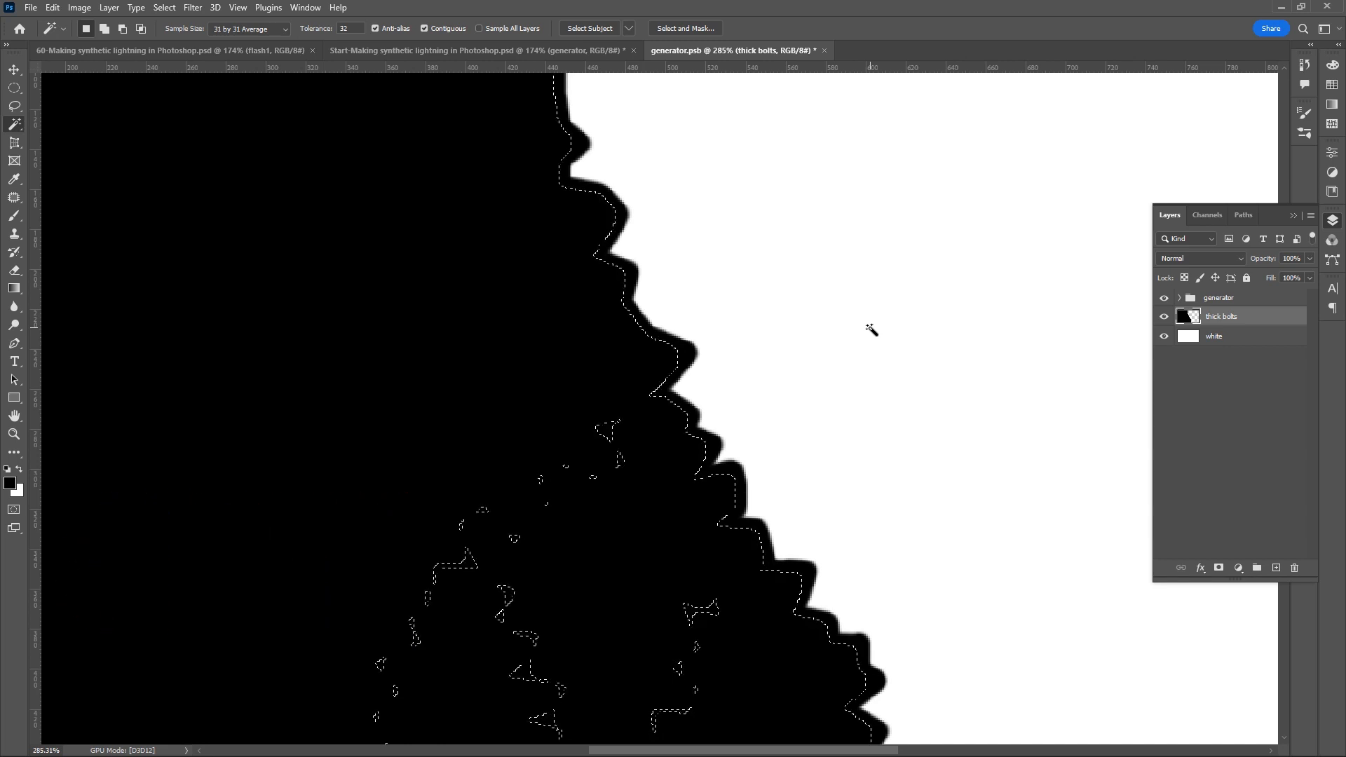
pyautogui.hotkey('ctrl', 'd')
pyautogui.click(824, 50)
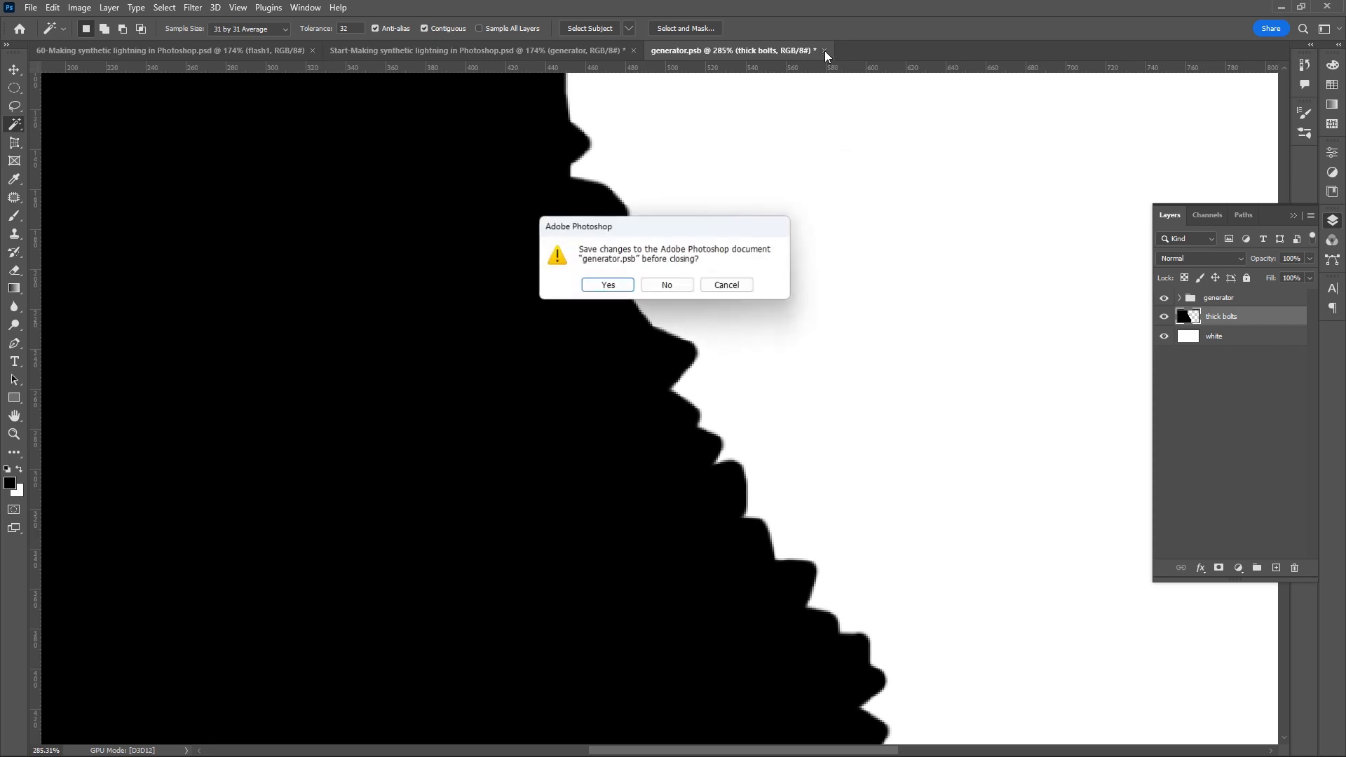
pyautogui.click(607, 286)
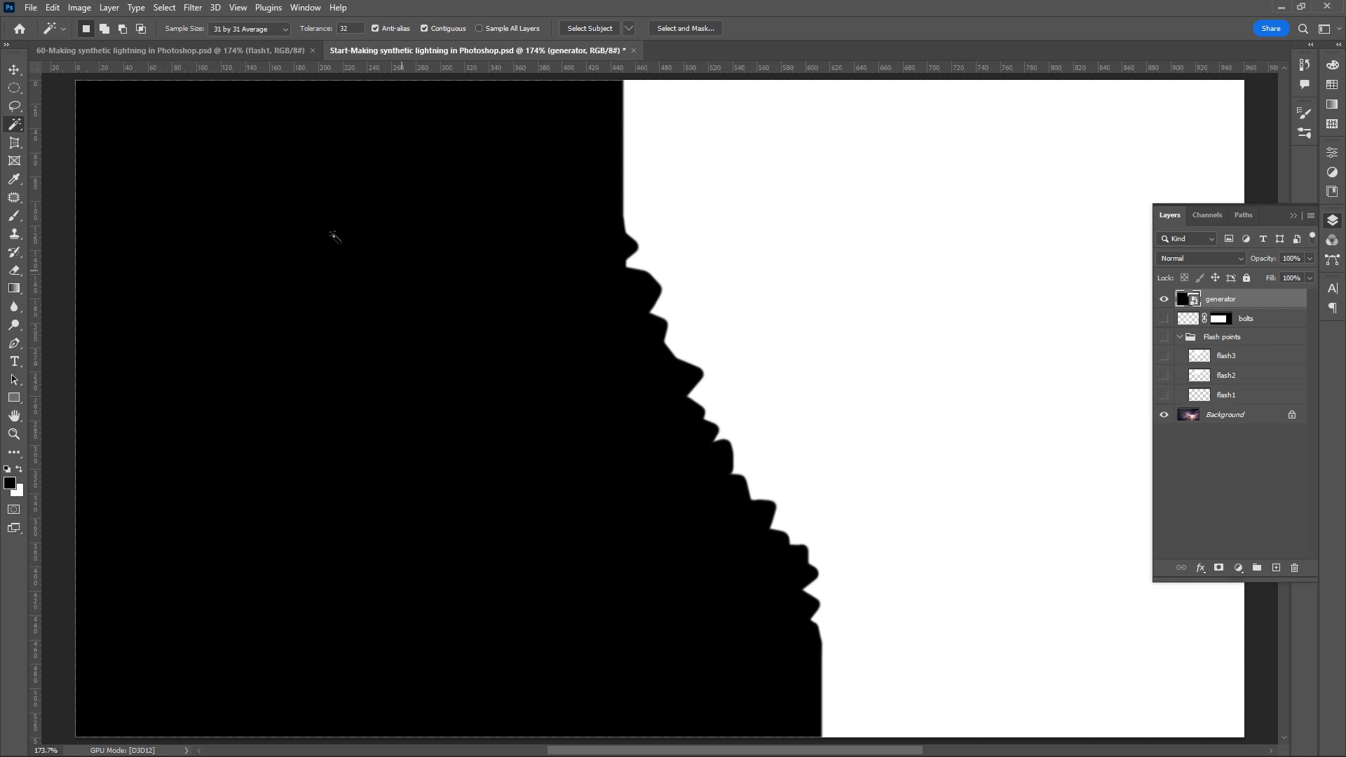
# - Apply a Gaussian Blur with a radius of 20 pixels to the generator smart object
pyautogui.click(189, 8)
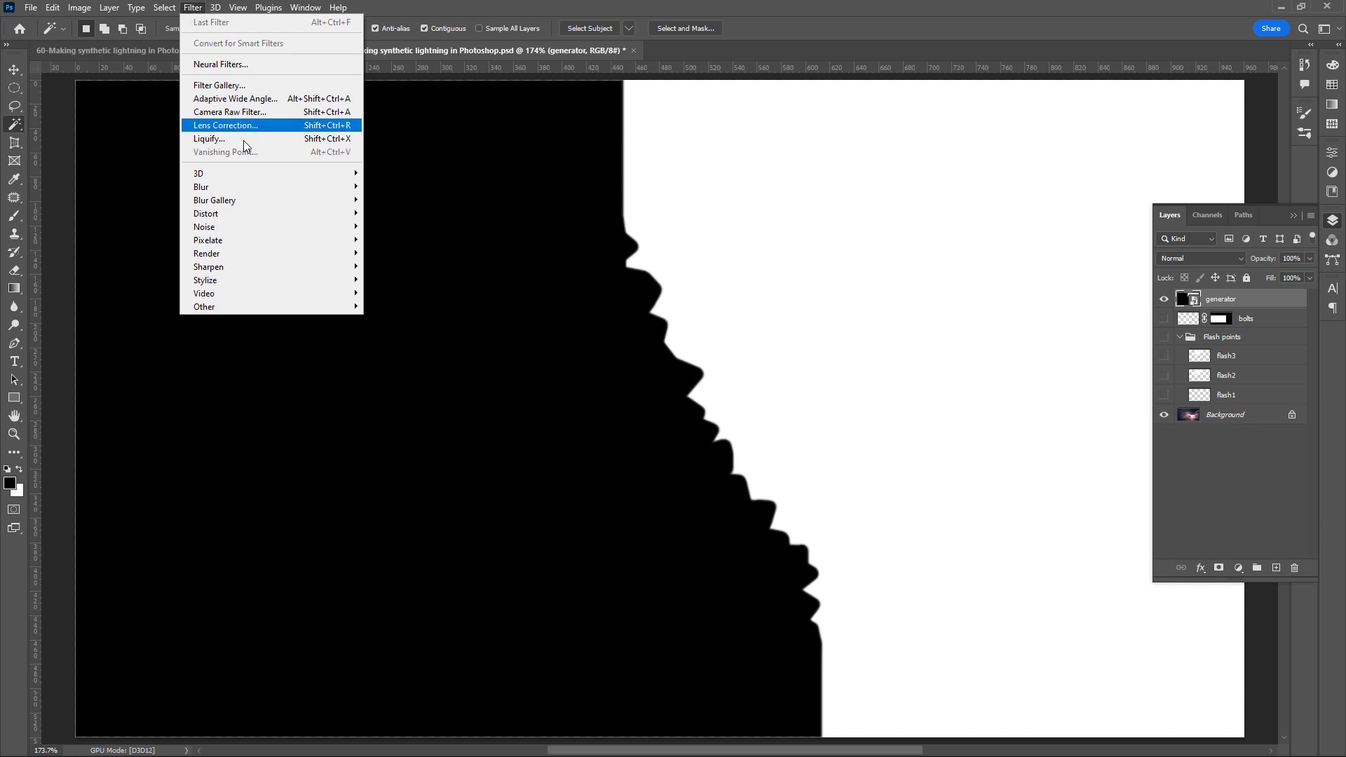
pyautogui.moveTo(274, 188)
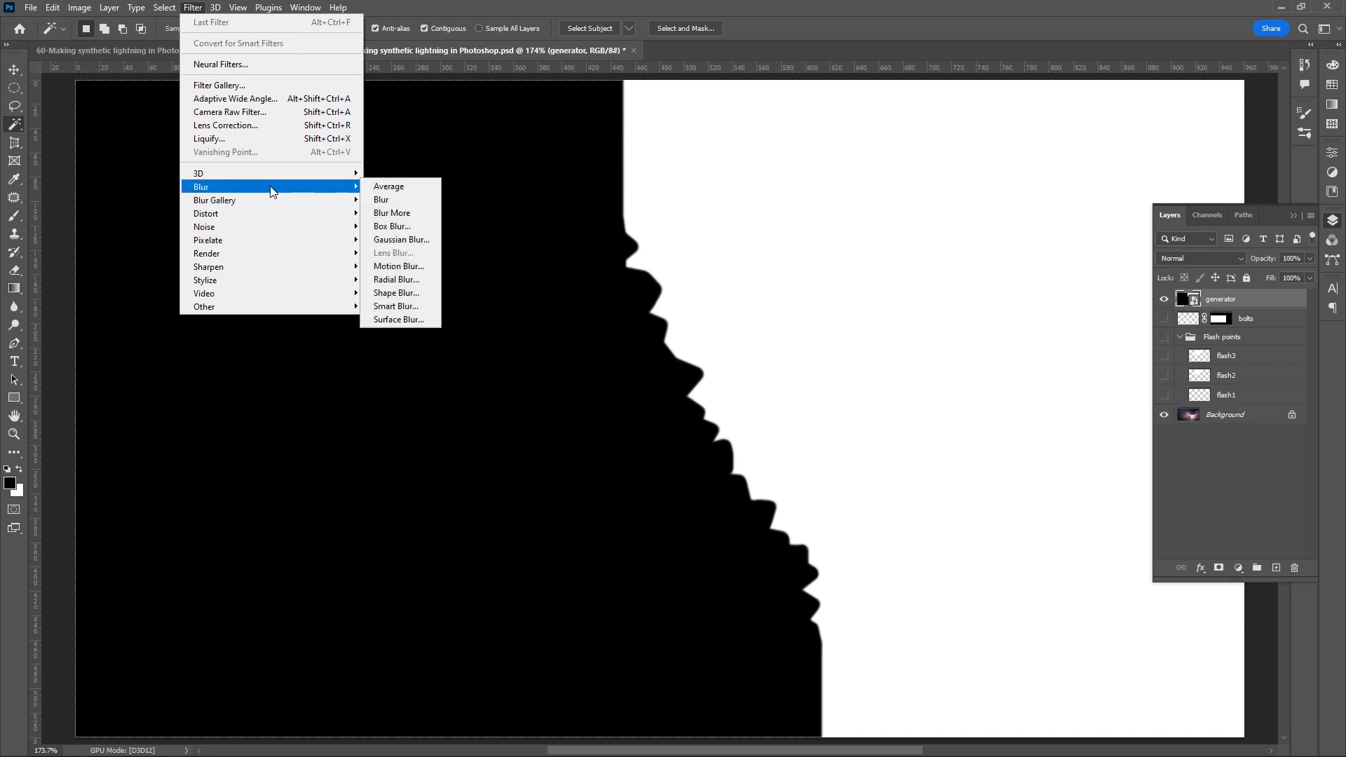
pyautogui.click(401, 240)
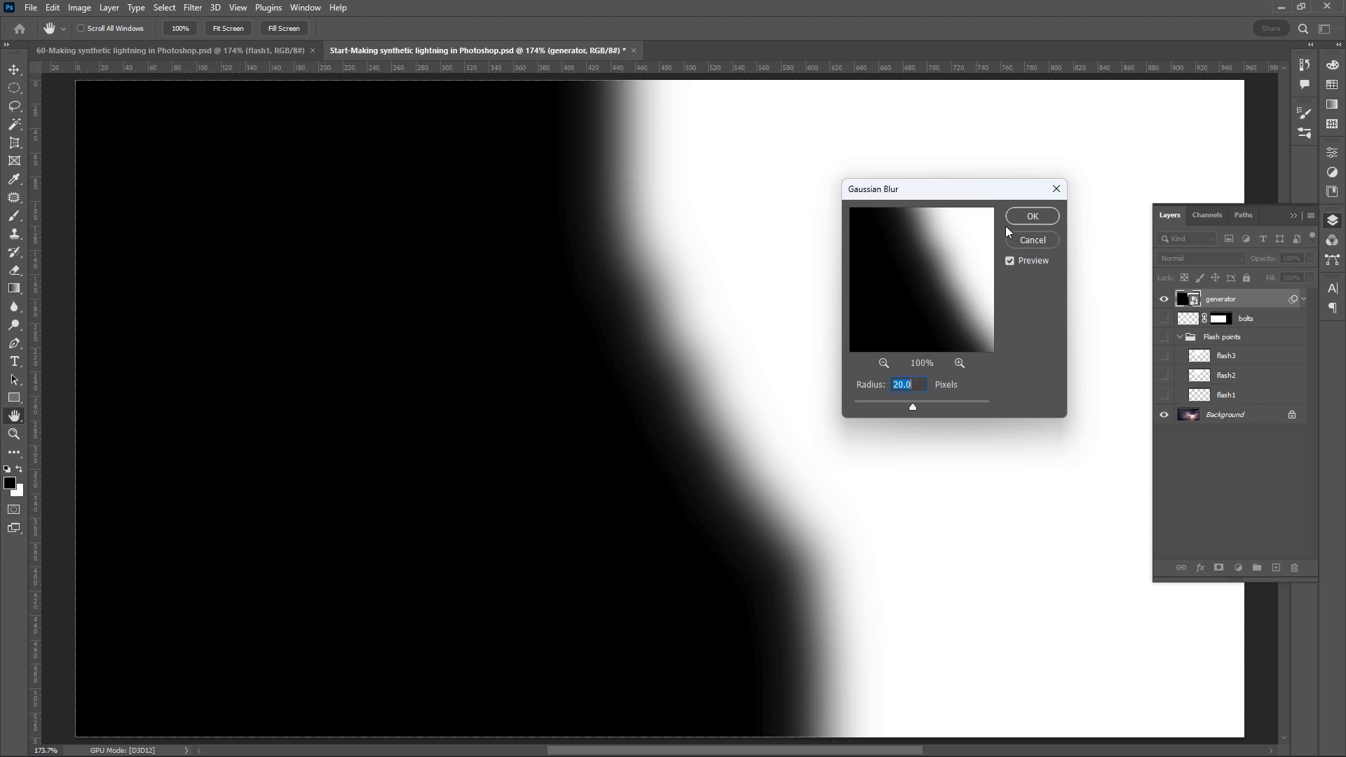
pyautogui.click(1031, 217)
pyautogui.press('w')
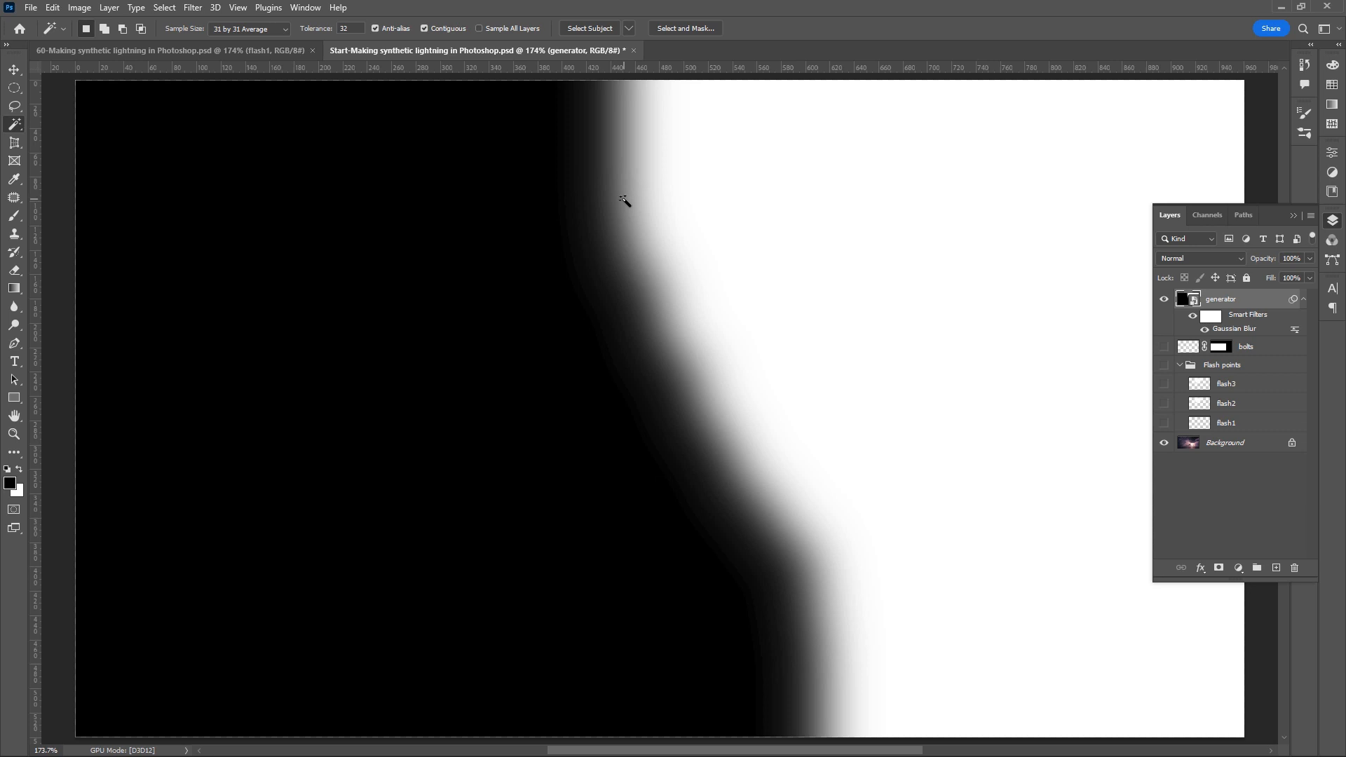
# - Apply the Difference Clouds filter to the generator smart object
pyautogui.click(193, 8)
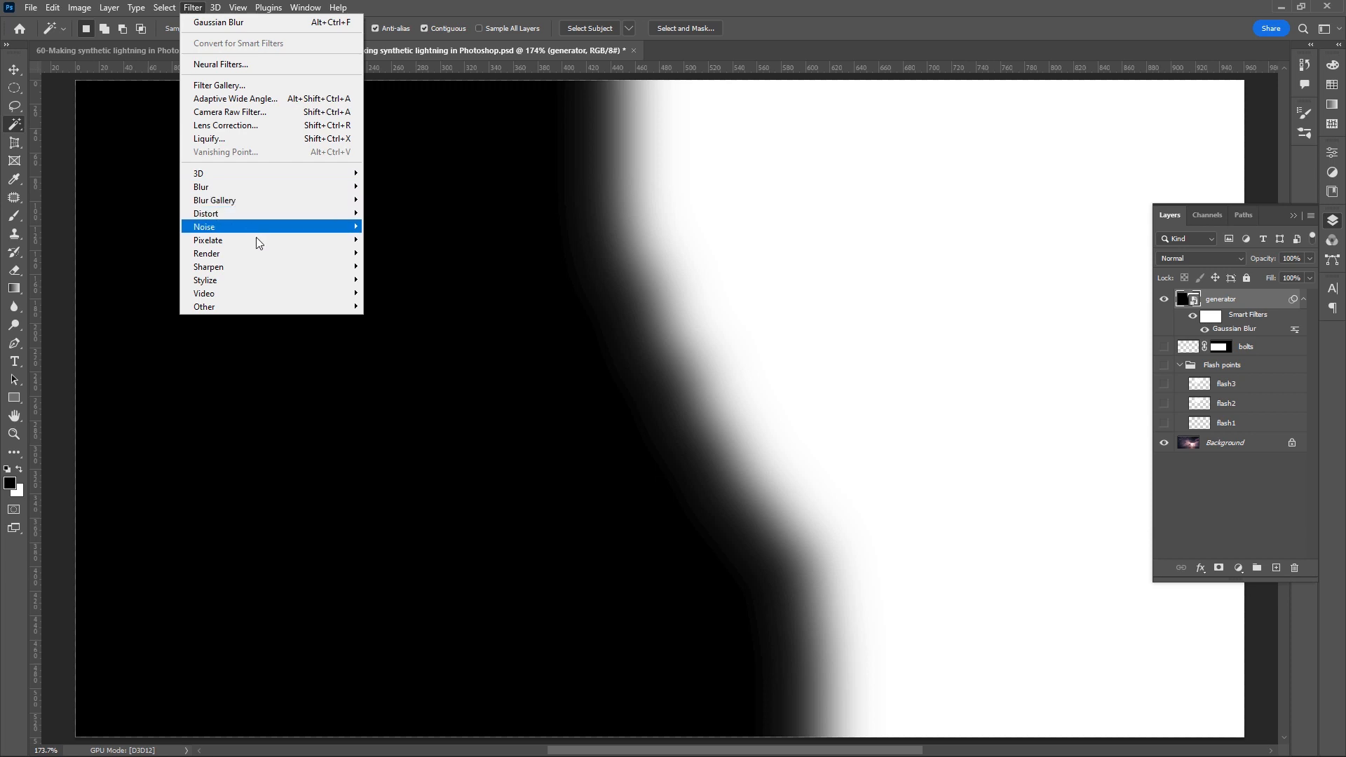
pyautogui.moveTo(264, 255)
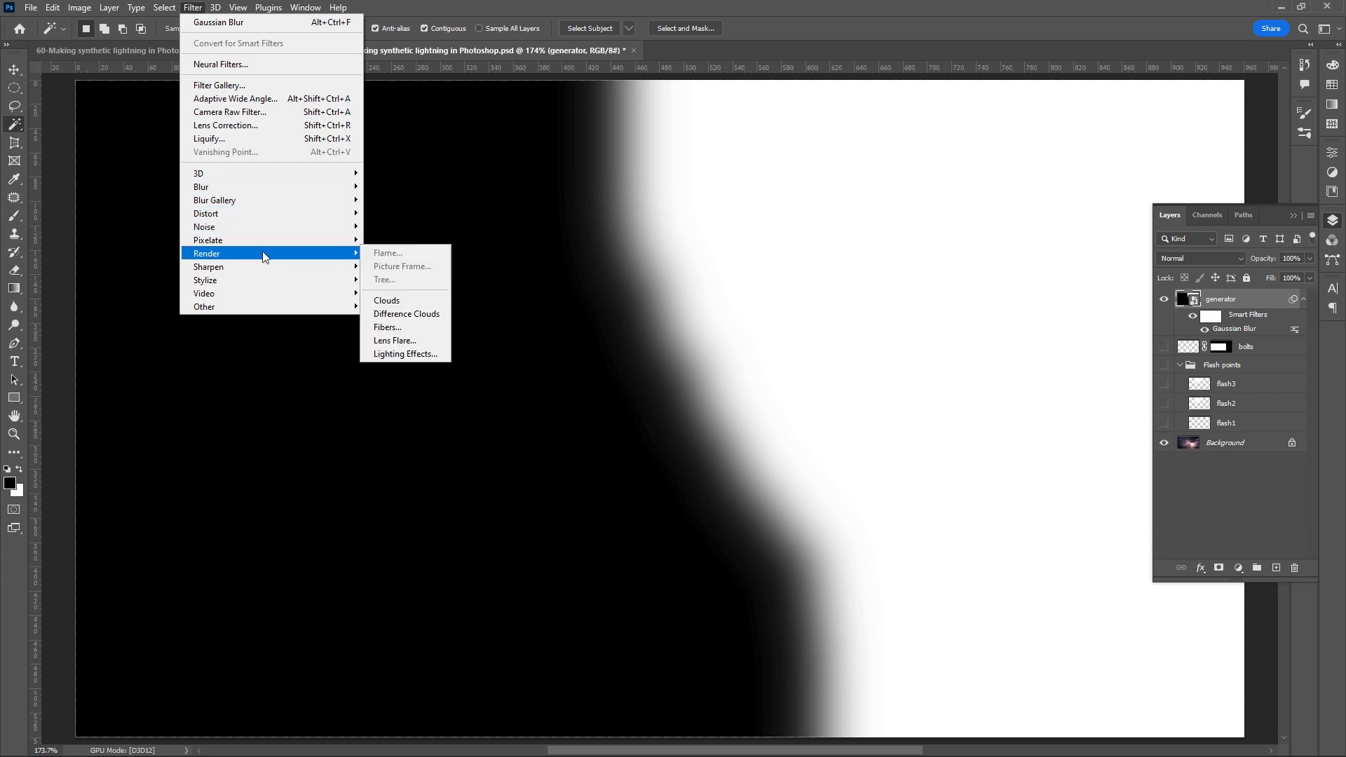
pyautogui.click(409, 319)
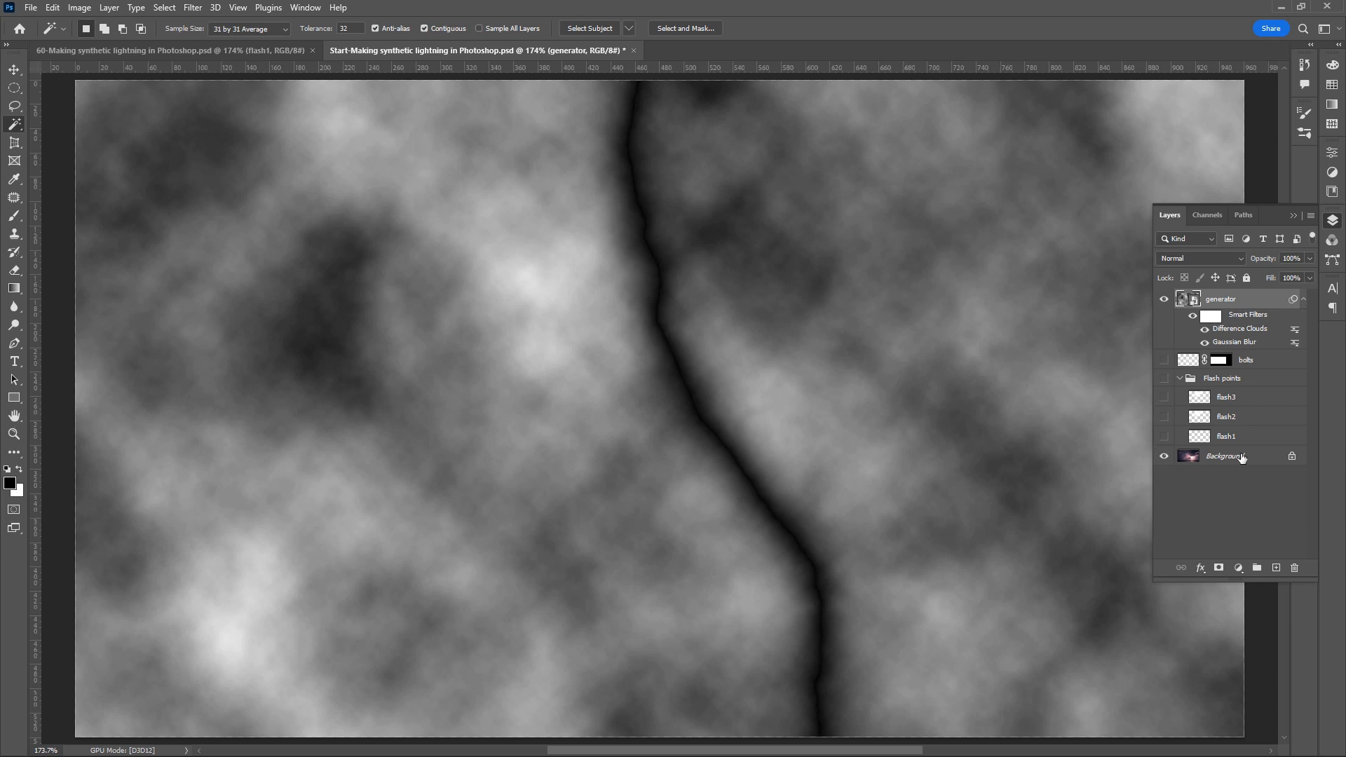
# - Add a Levels adjustment layer named "lighting", clipped to the generator layer
pyautogui.click(1238, 570)
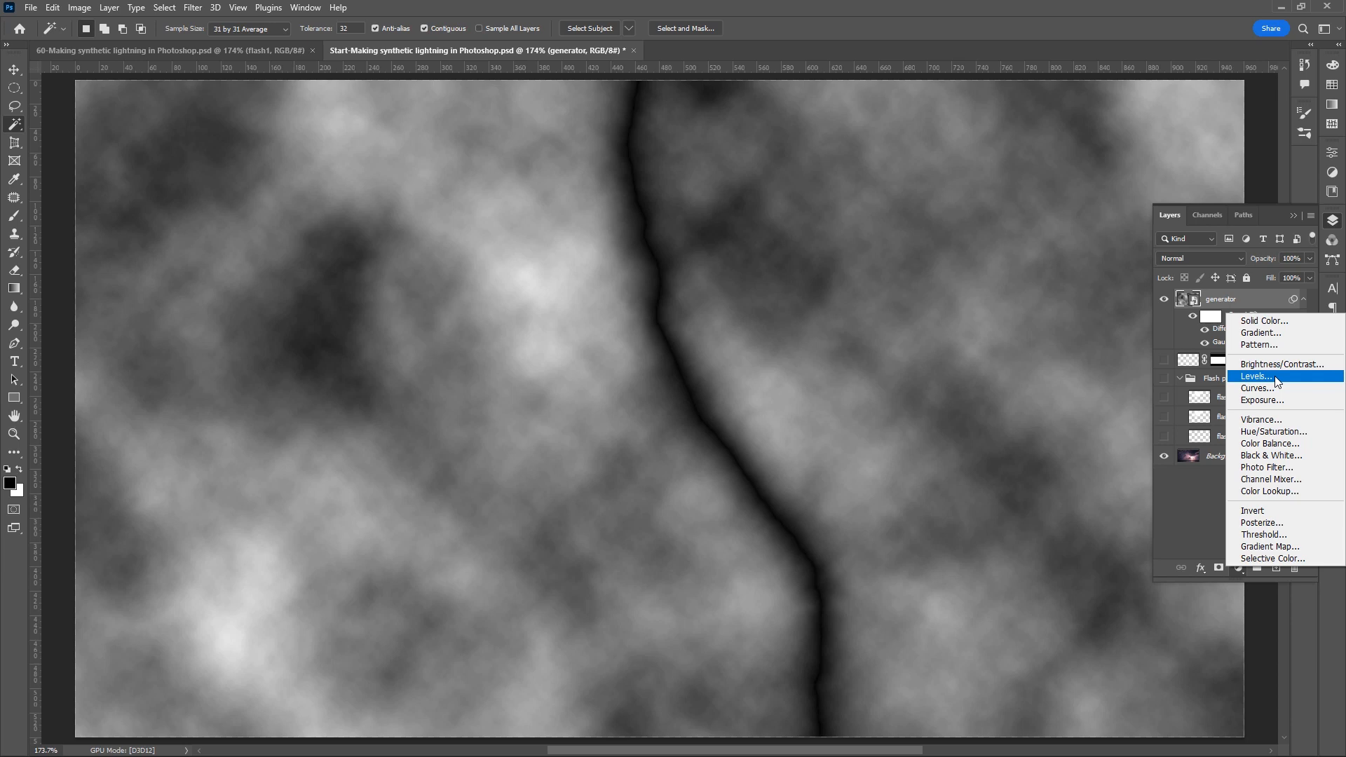
pyautogui.keyDown('alt'); pyautogui.click(1255, 376); pyautogui.keyUp('alt')
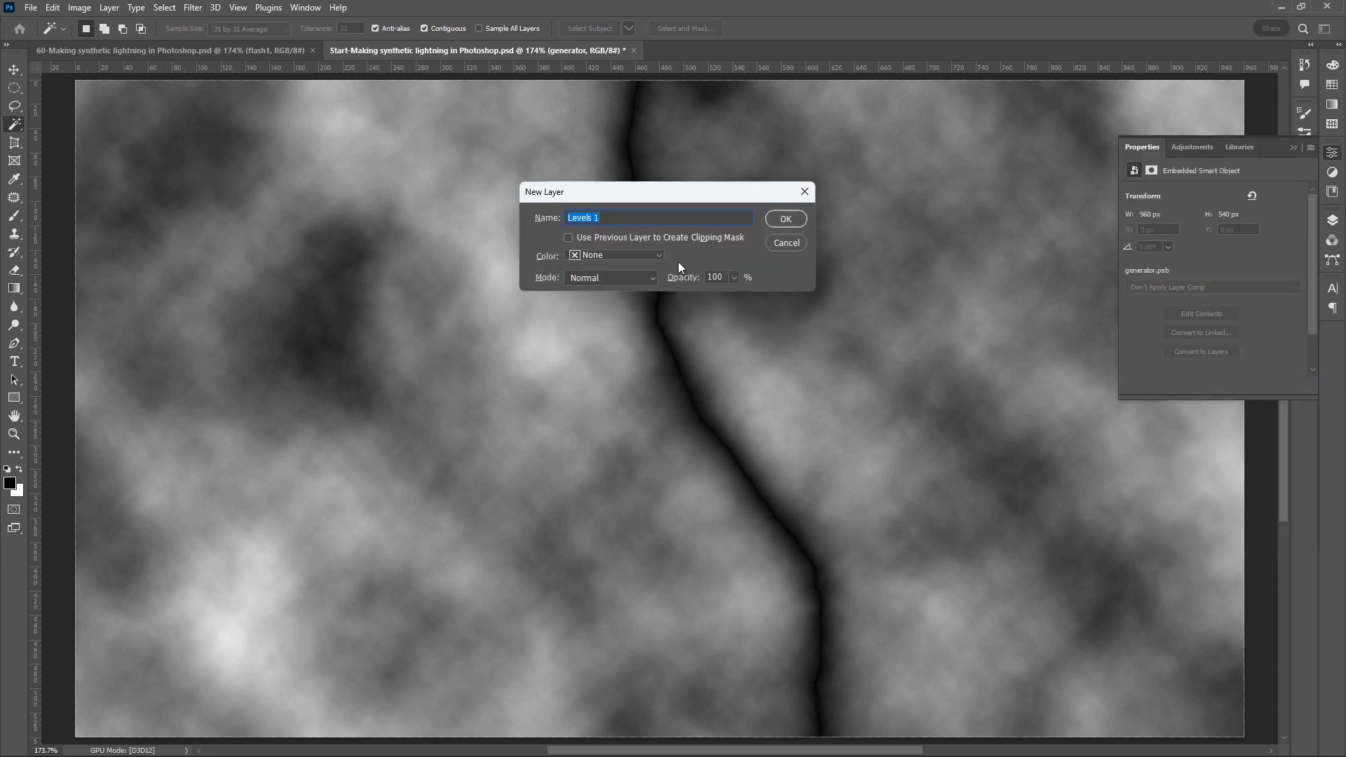
pyautogui.press('BackSpace')
pyautogui.write('lighting')
pyautogui.click(789, 218)
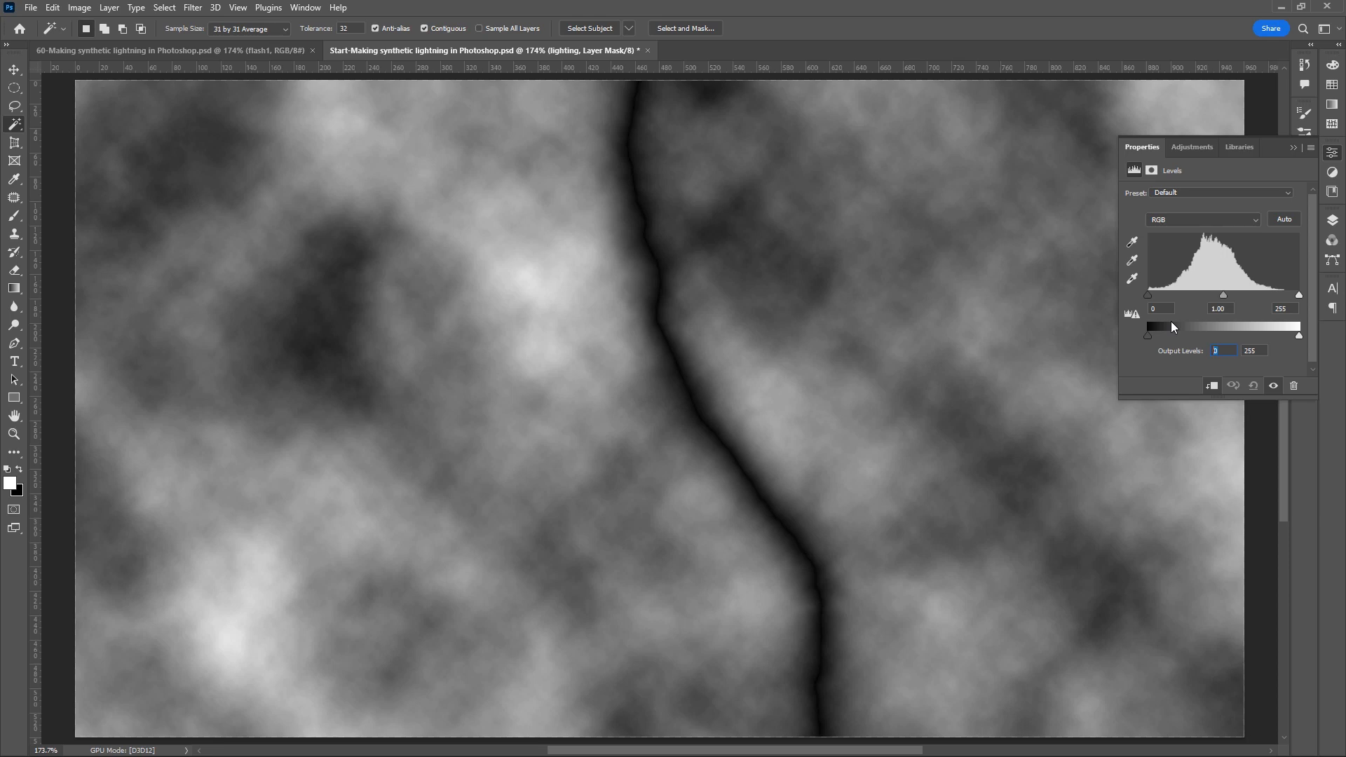
# - Invert the lighting layer's output levels by setting them to 255 and 0
pyautogui.write('255')
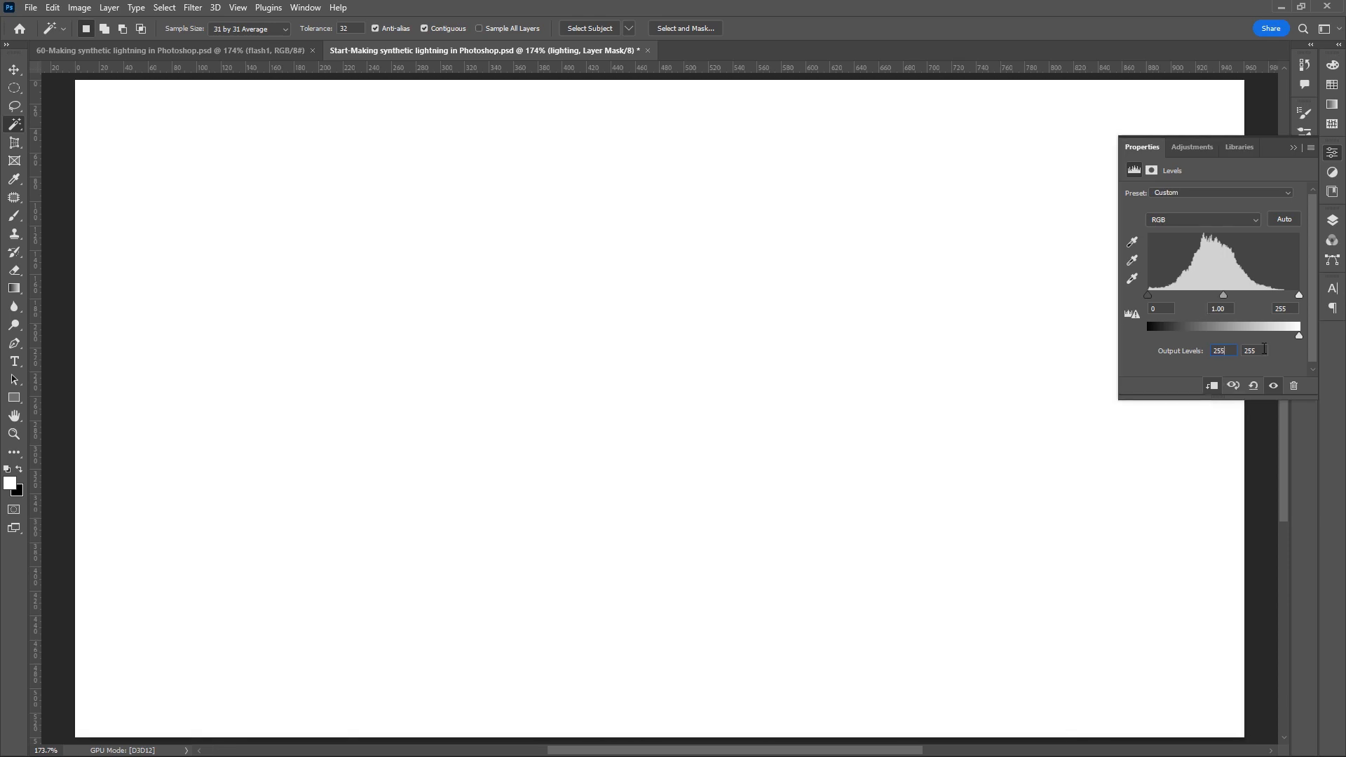
pyautogui.click(1263, 350)
pyautogui.write('0')
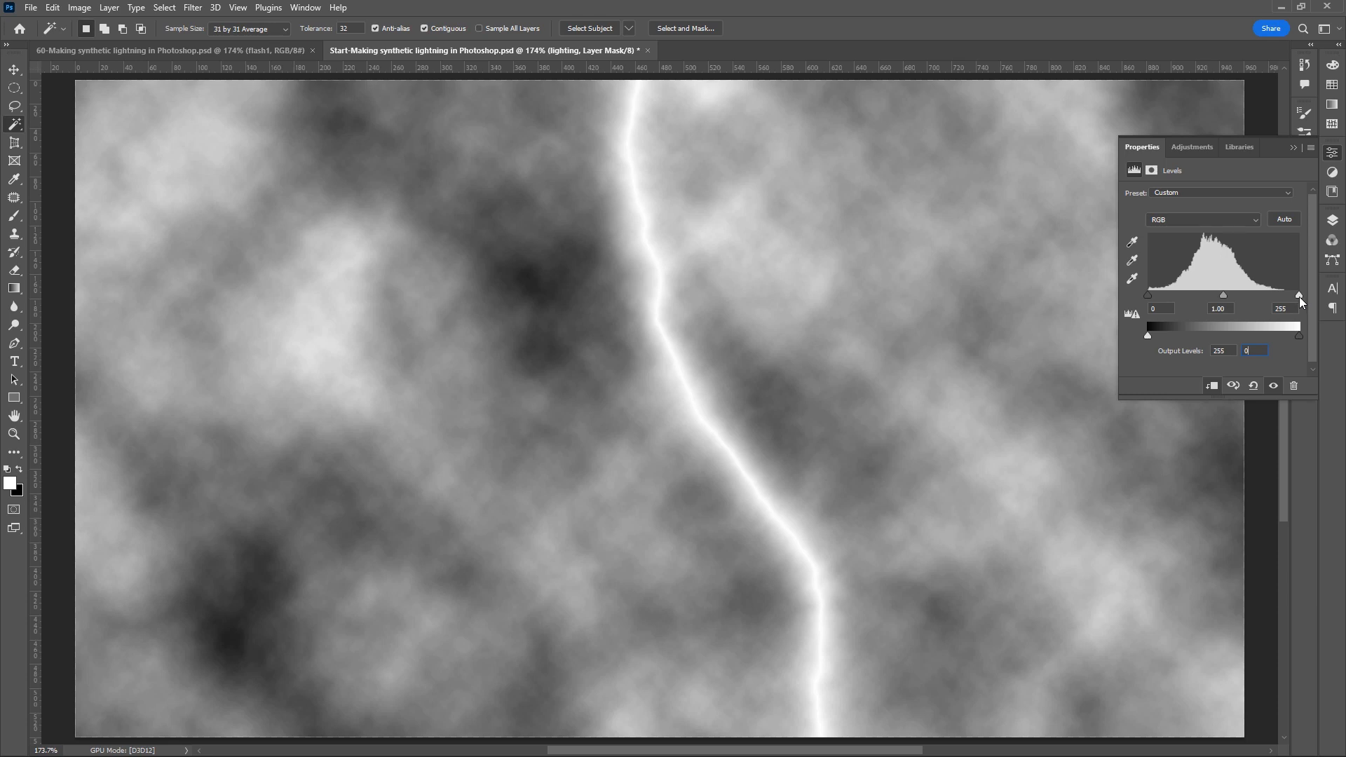
# - Set the lighting layer's input levels to 5 for shadows, 2 for midtones and 20 for highlights
pyautogui.moveTo(1298, 296); pyautogui.dragTo(1161, 293)
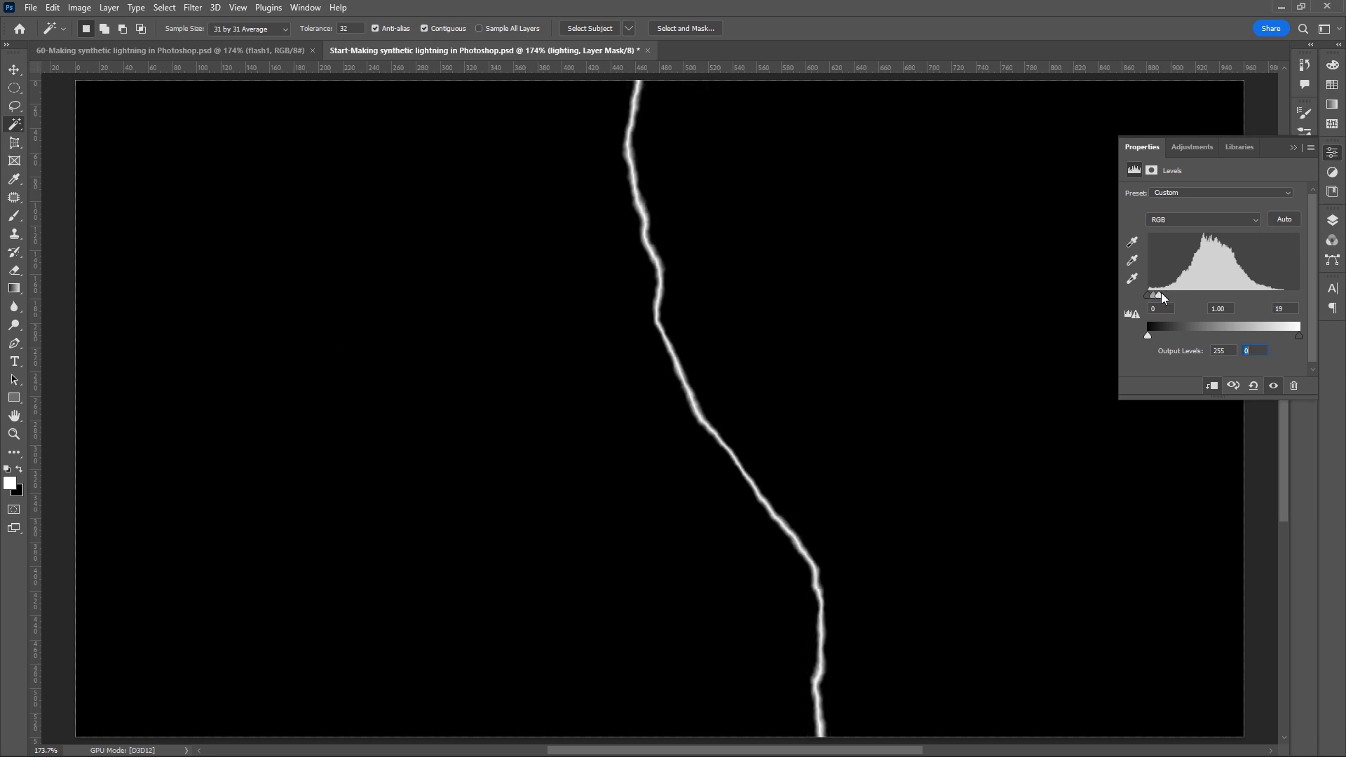
pyautogui.moveTo(1294, 309); pyautogui.dragTo(1245, 282)
pyautogui.write('20')
pyautogui.doubleClick(1158, 309)
pyautogui.write('5')
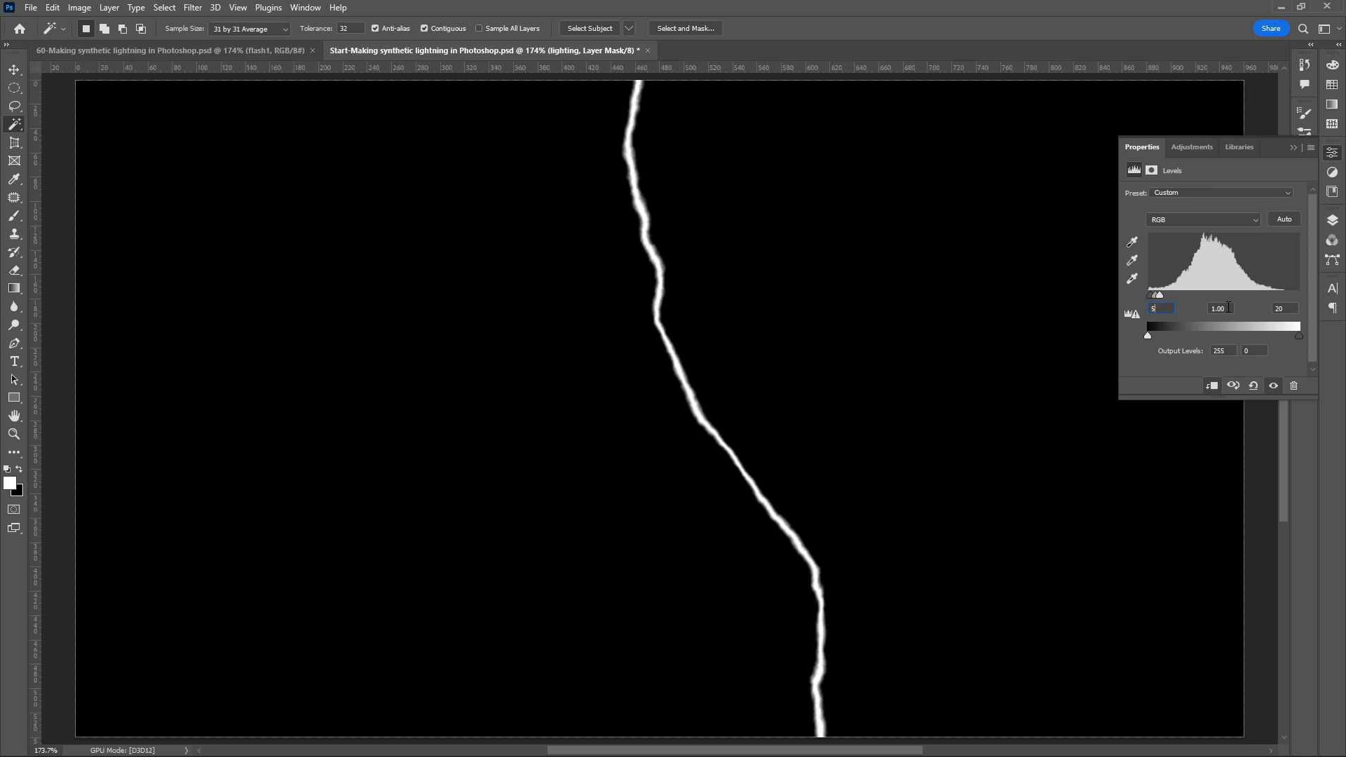
pyautogui.press('Tab')
pyautogui.write('2')
pyautogui.press('Tab')
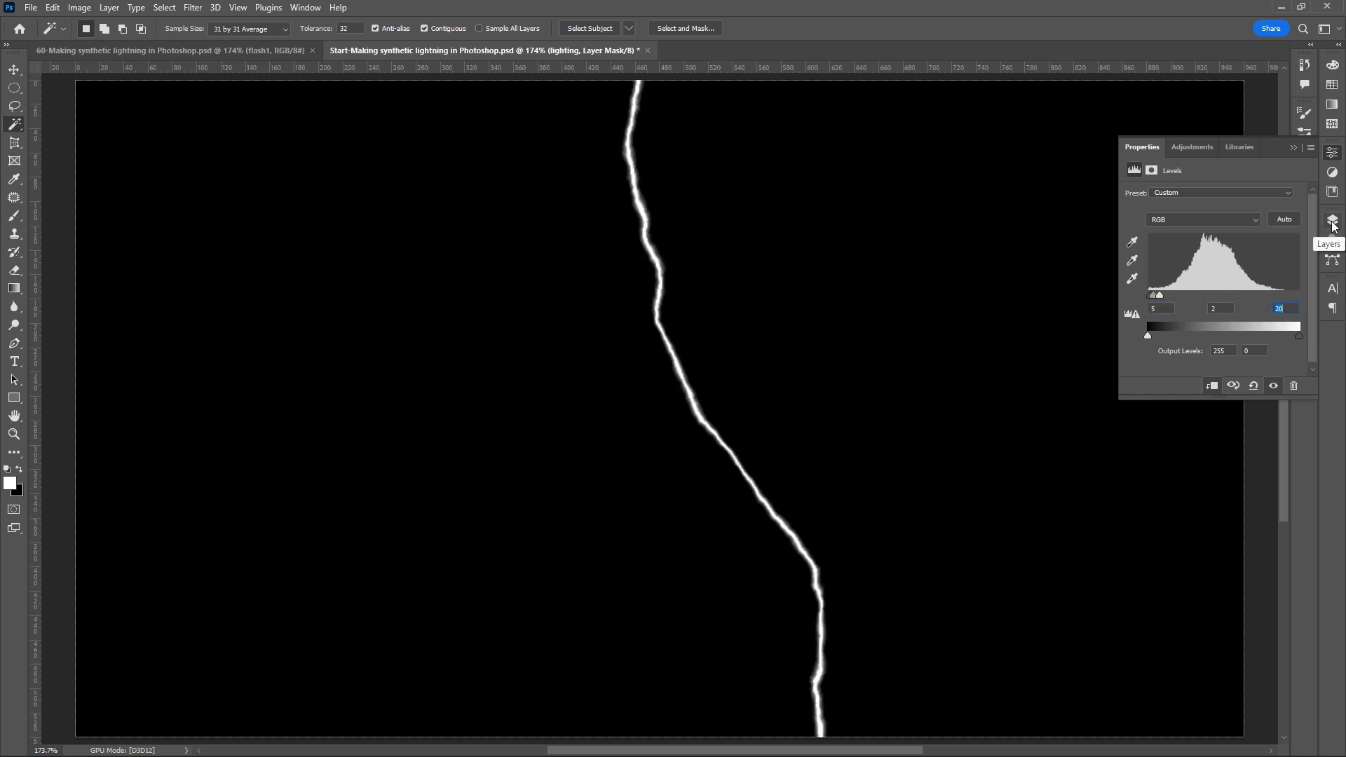
# - Load the white bolt as a selection from the brightness of the image's colour channels
pyautogui.click(1334, 223)
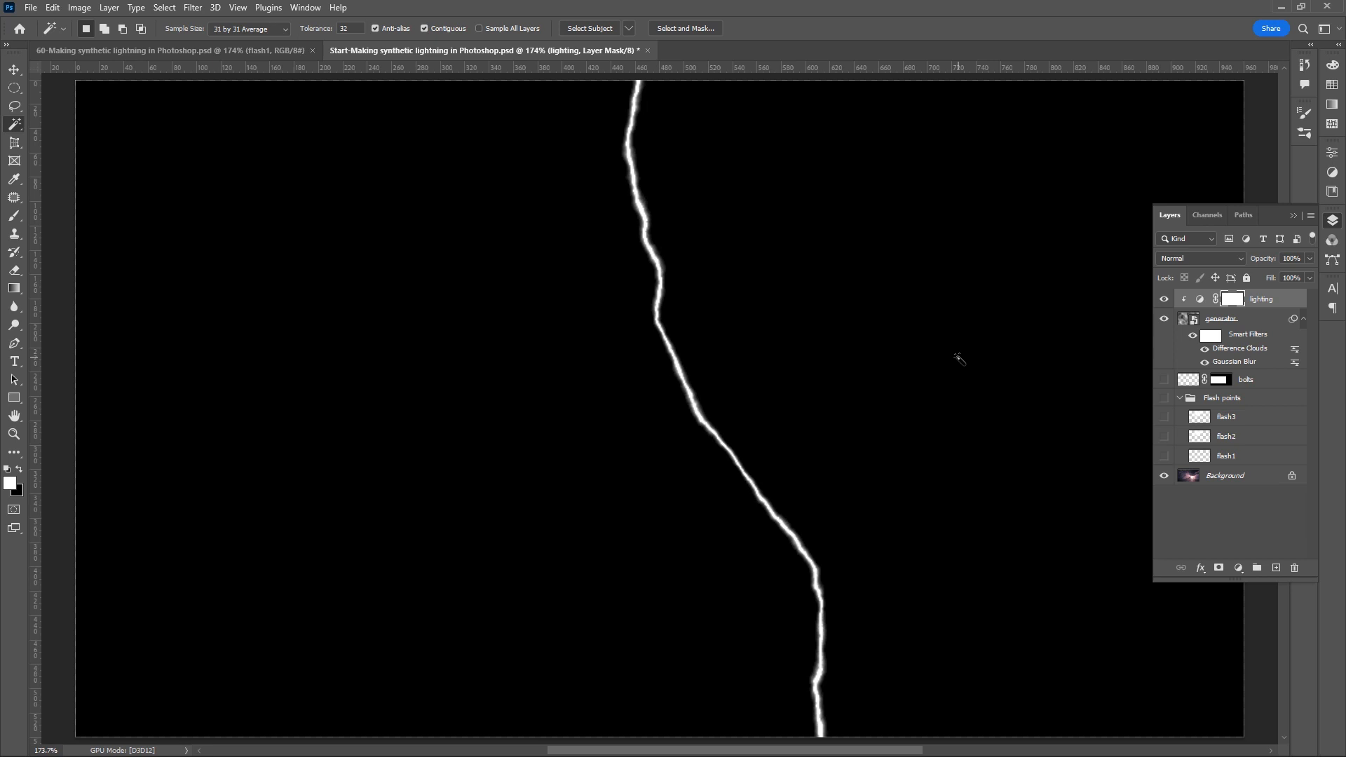
pyautogui.click(1206, 215)
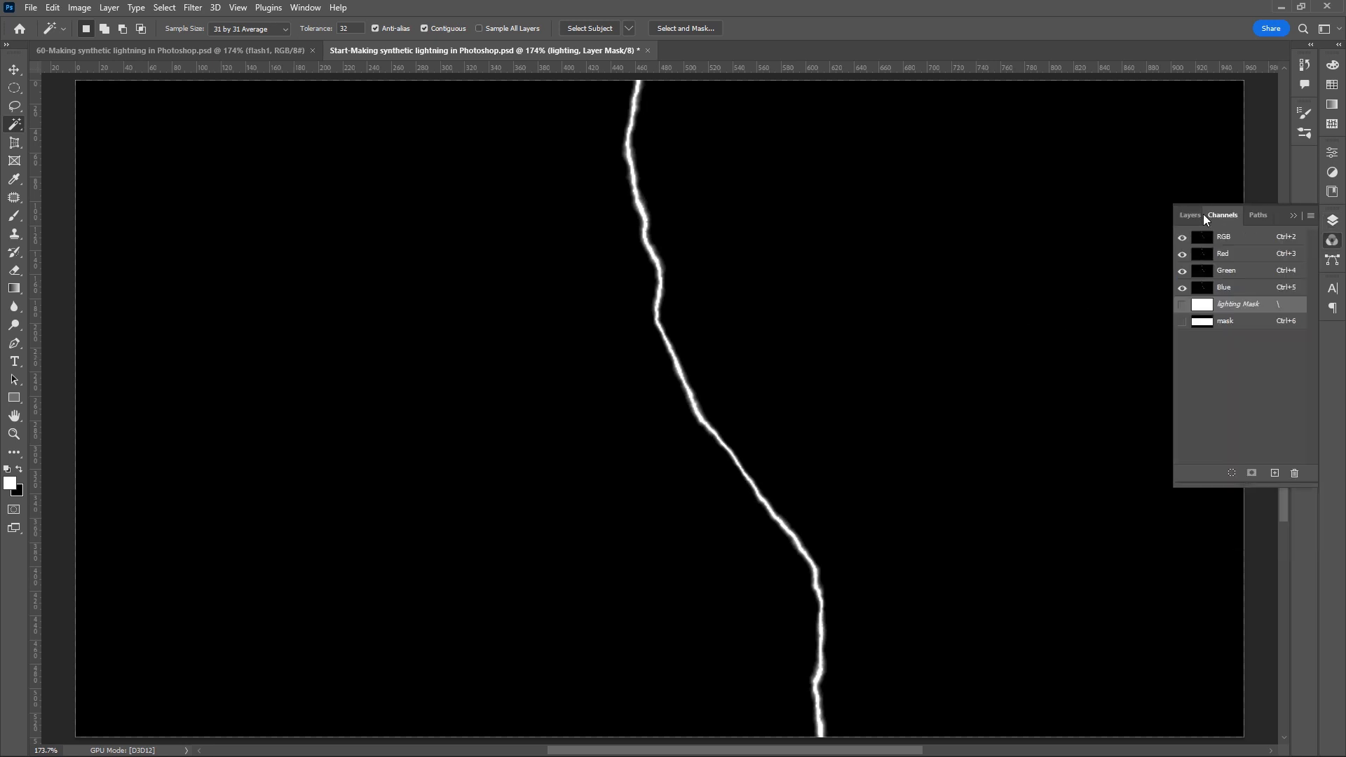
pyautogui.keyDown('ctrl'); pyautogui.click(1219, 254); pyautogui.keyUp('ctrl')
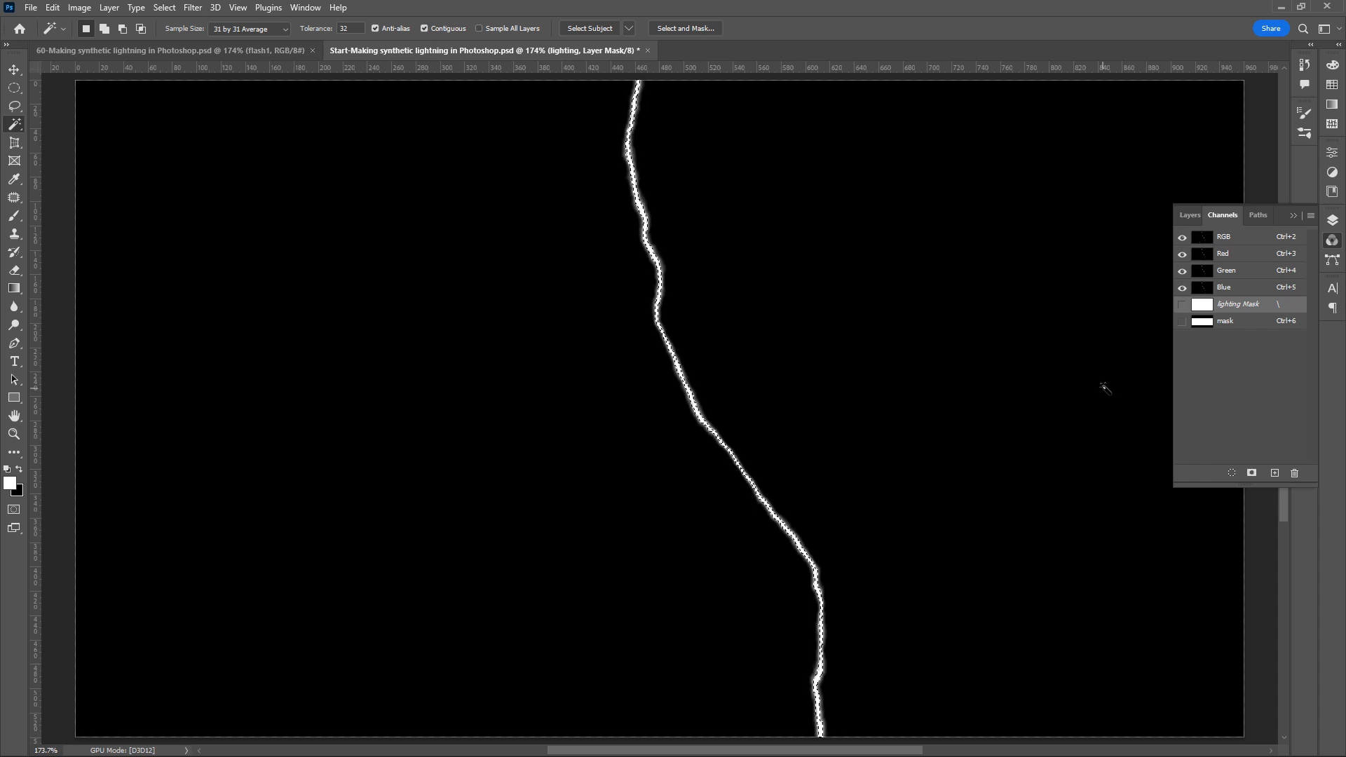
# - Create a layer named "new bolts" directly above the bolts layer
pyautogui.click(1188, 215)
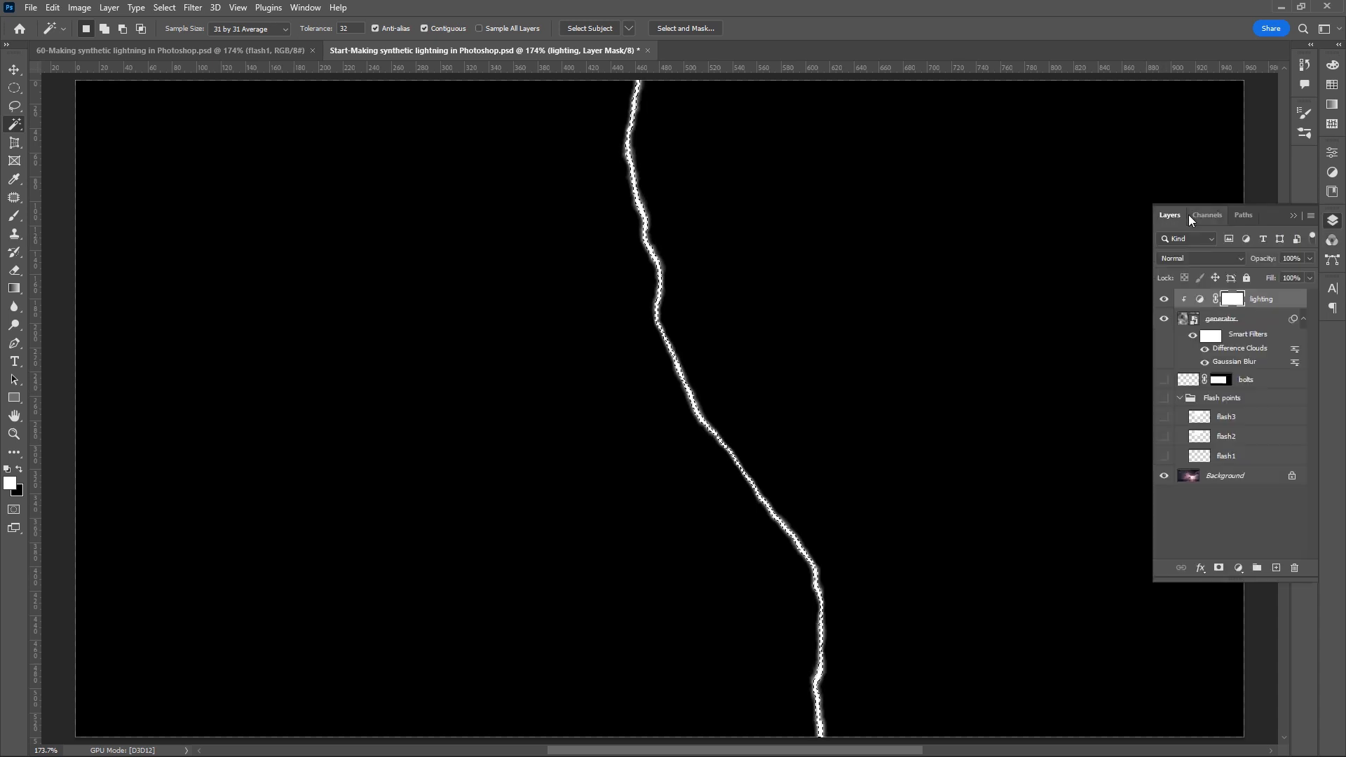
pyautogui.click(1272, 387)
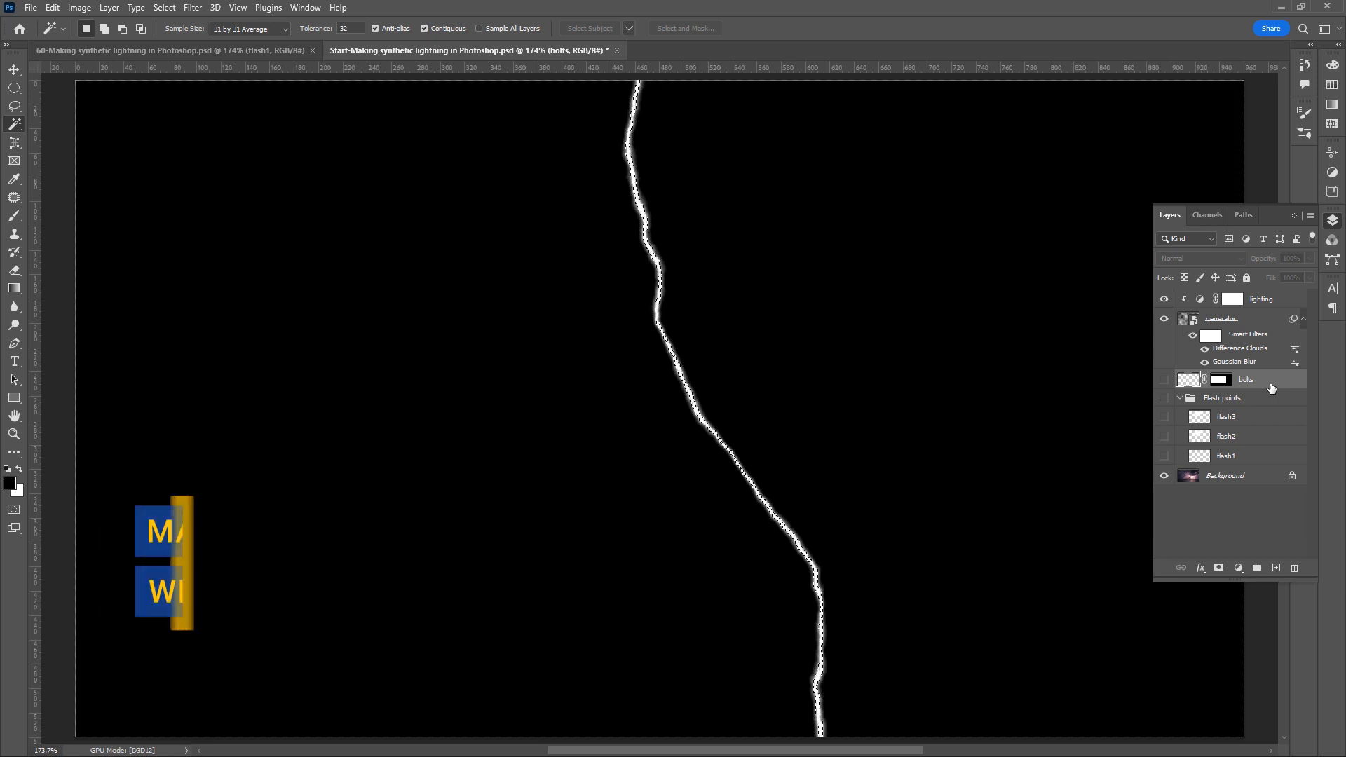
pyautogui.hotkey('ctrl', 'shift', 'n')
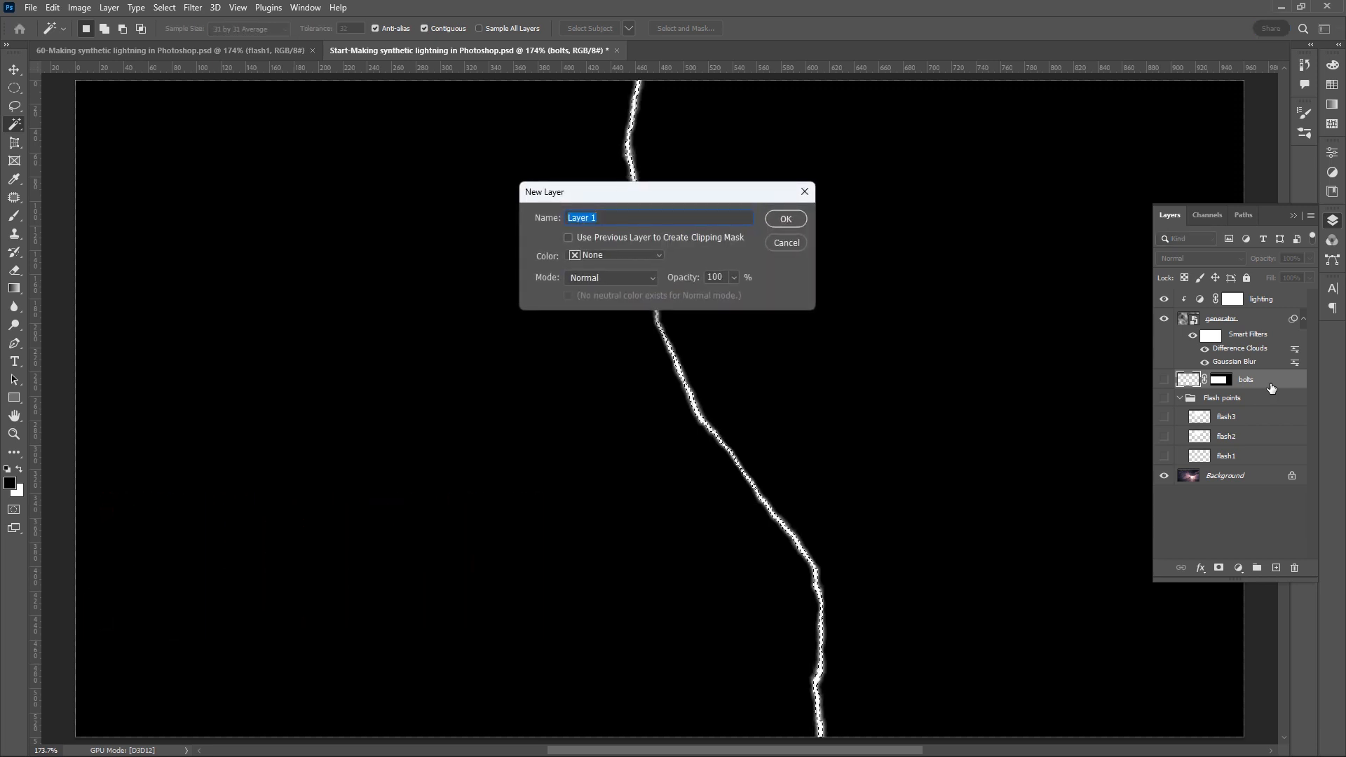
pyautogui.click(793, 217)
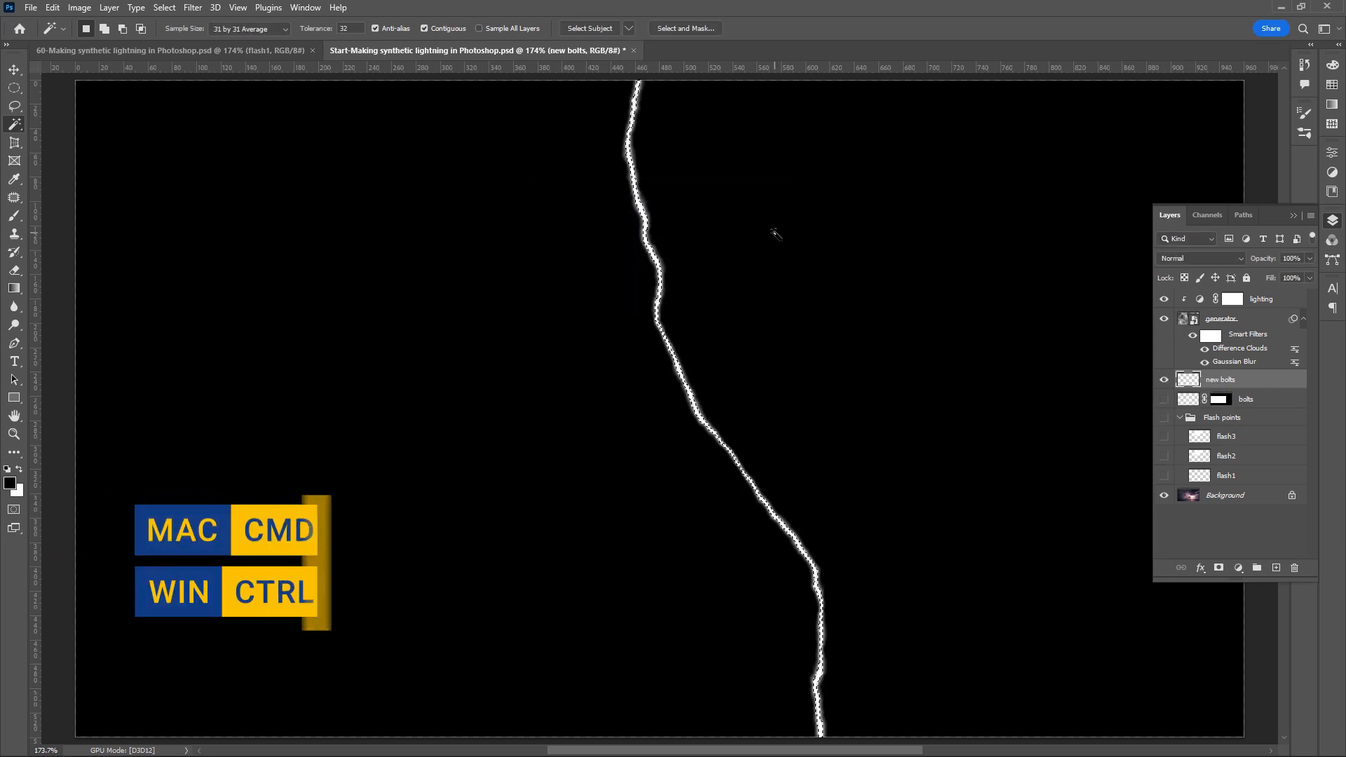
# - Fill the bolt selection with the white background colour, deselect, and hide the generator layer
pyautogui.hotkey('ctrl', 'BackSpace')
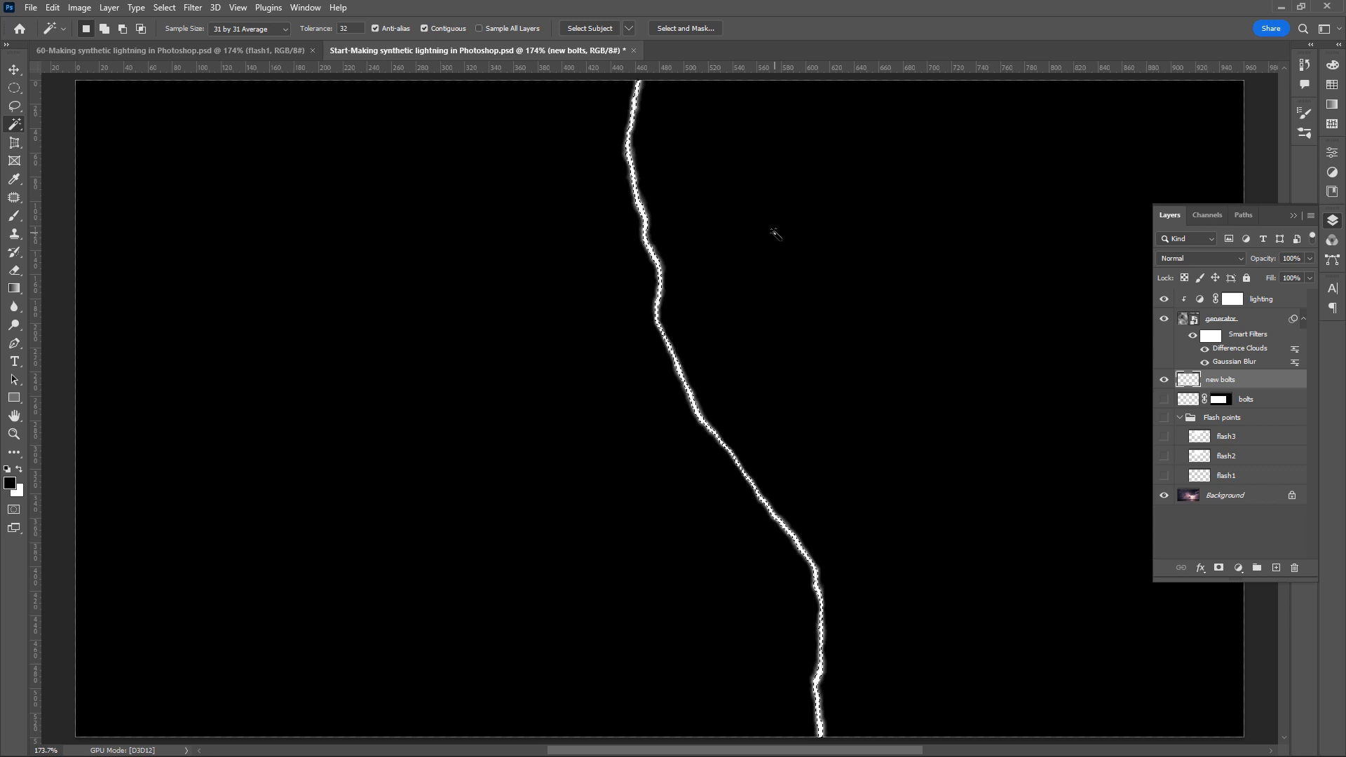
pyautogui.hotkey('ctrl', 'd')
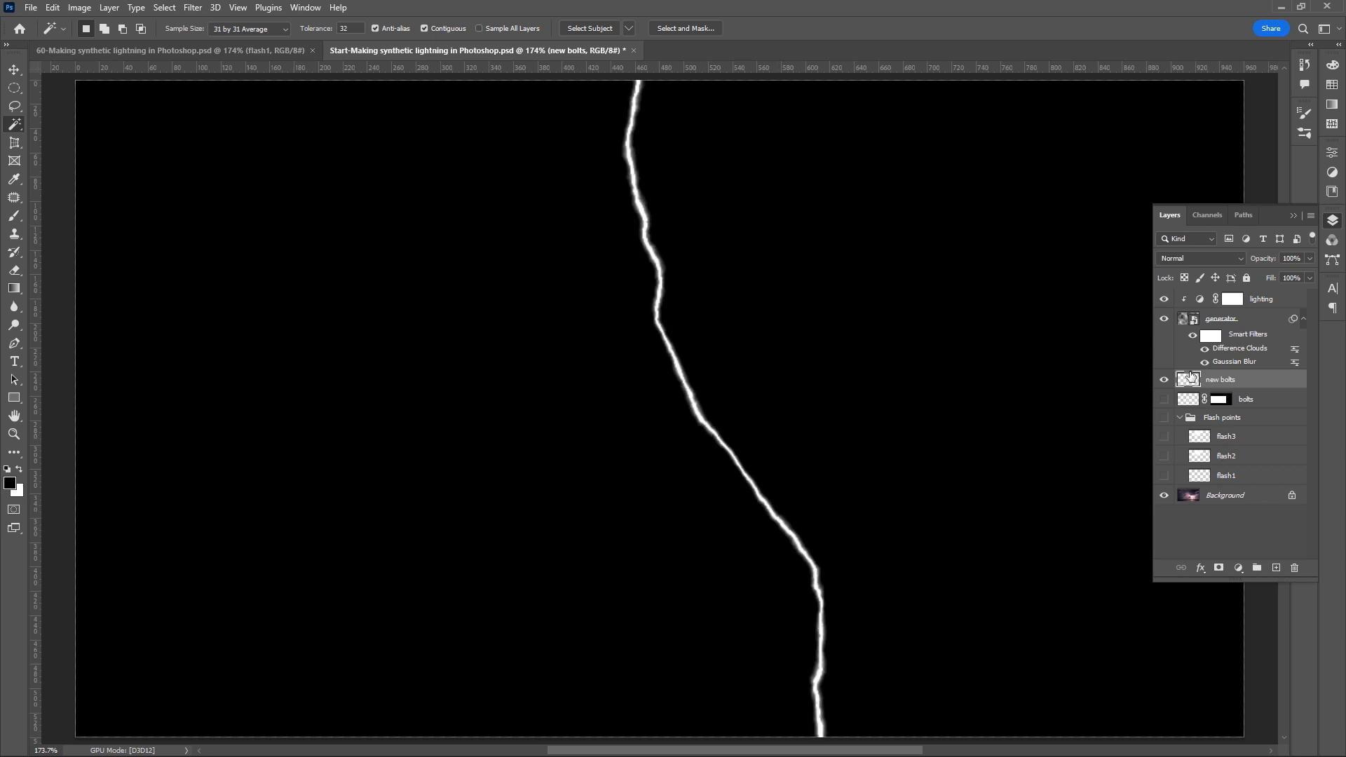
pyautogui.click(1165, 319)
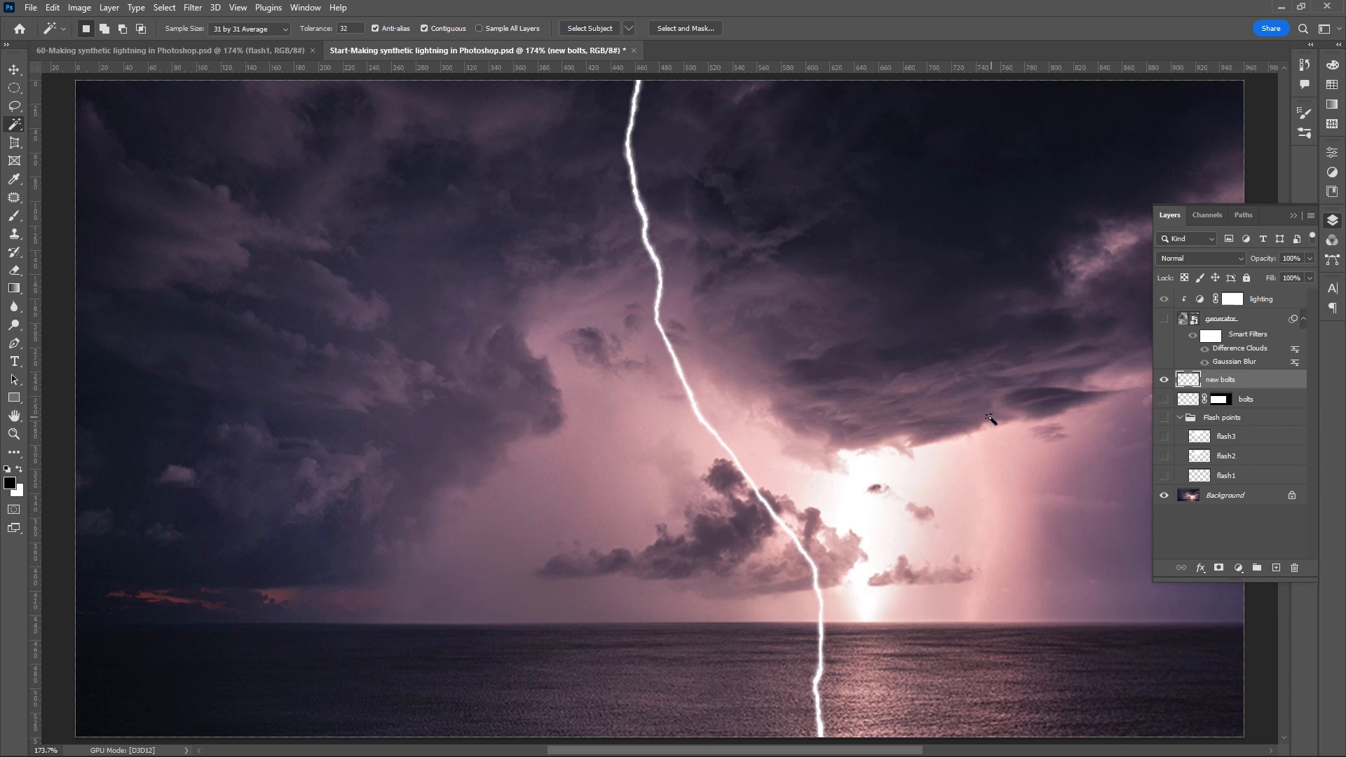
# - Load the saved mask channel as a selection and add it as a layer mask on the new bolts layer
pyautogui.click(1206, 215)
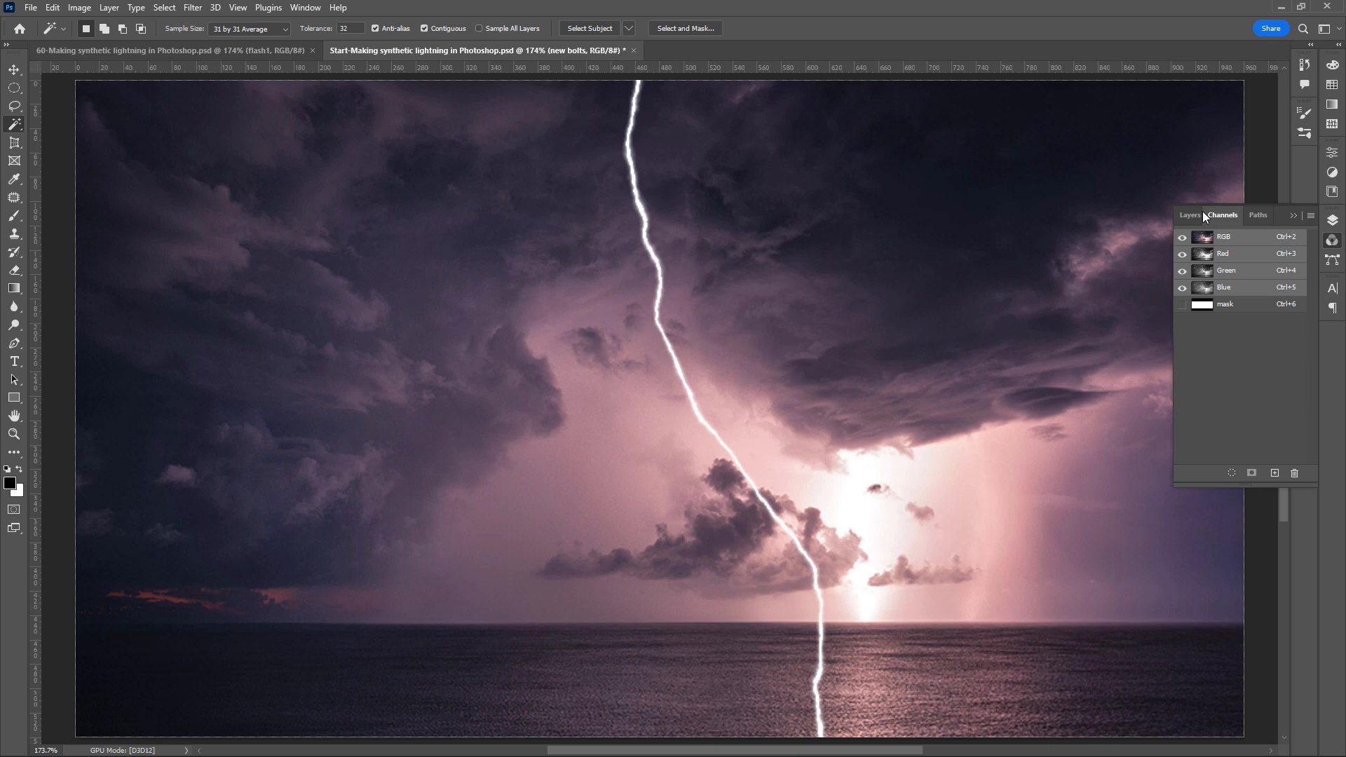
pyautogui.keyDown('ctrl'); pyautogui.click(1204, 309); pyautogui.keyUp('ctrl')
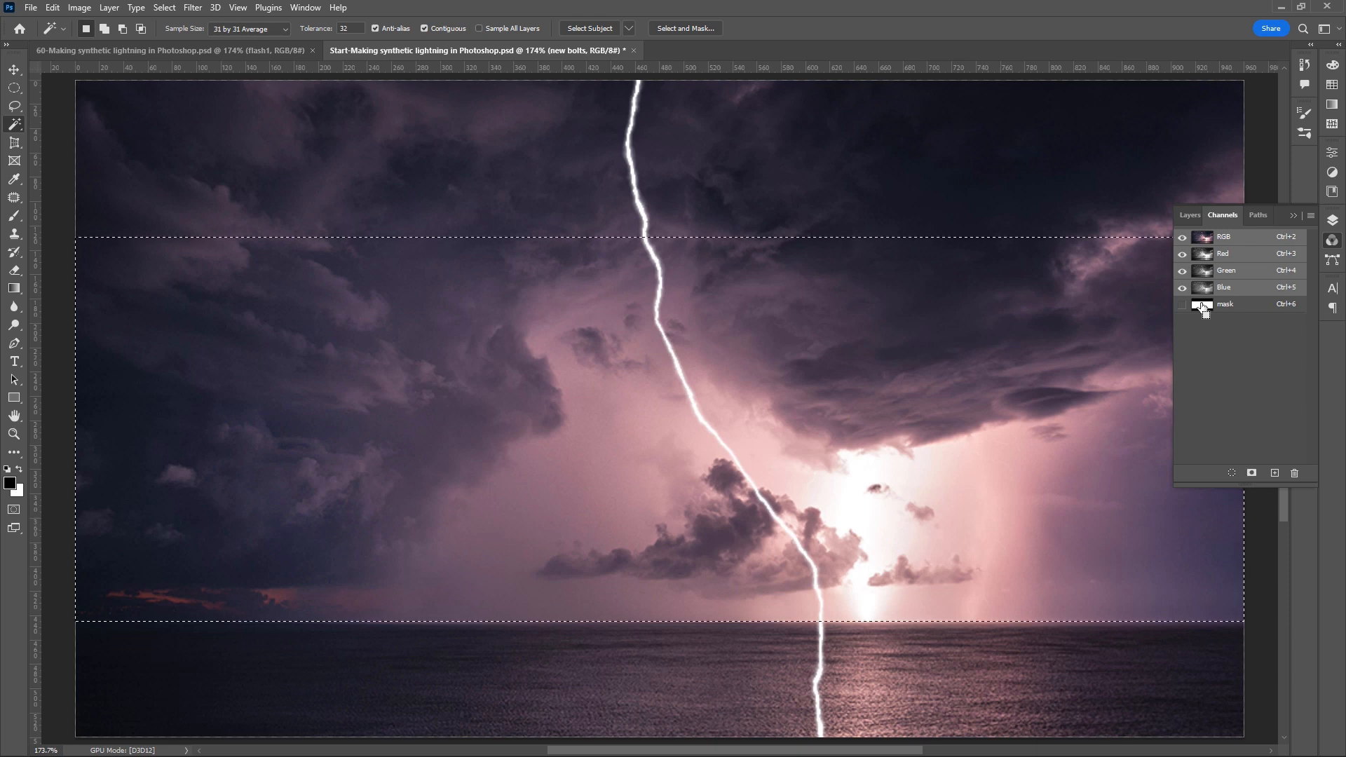
pyautogui.click(1189, 214)
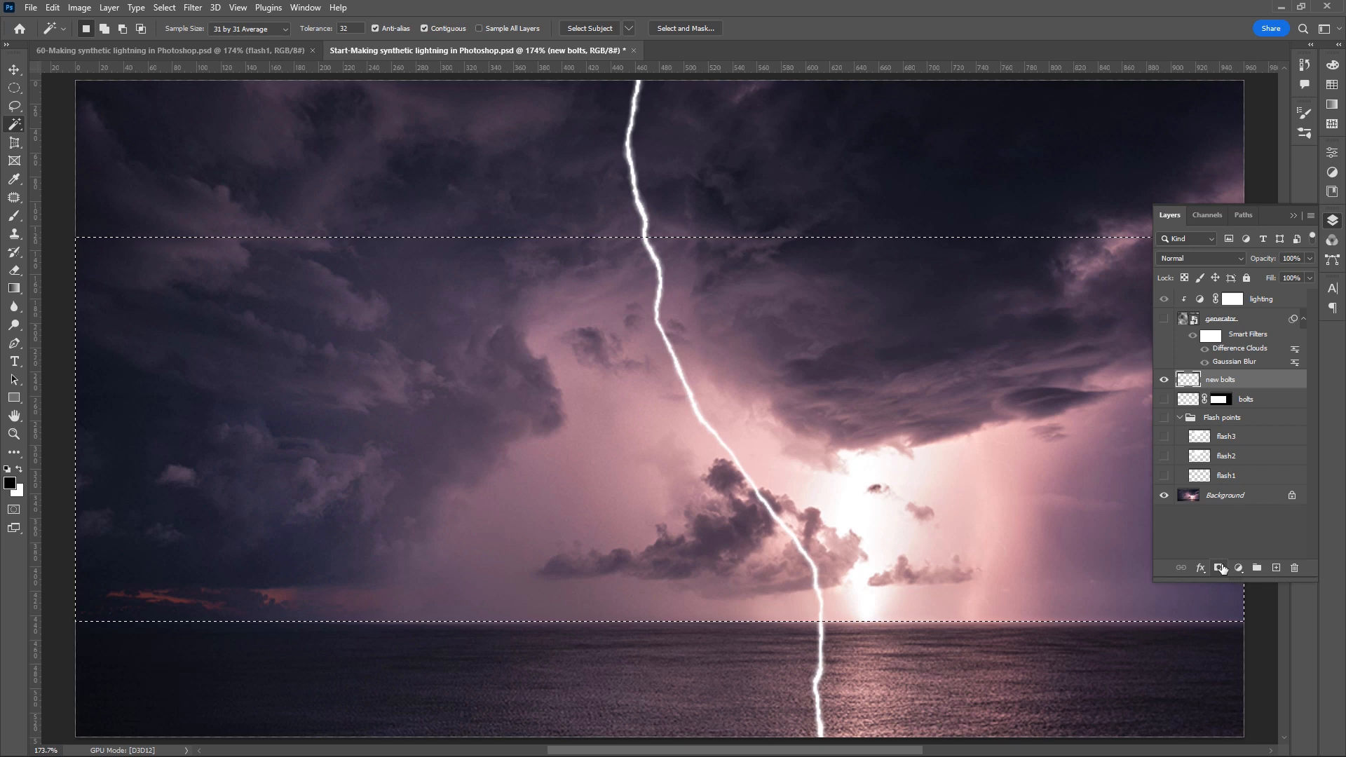
pyautogui.click(1220, 568)
# - Open the generator smart object's contents, then in the sea photo document hide the new bolts layer and show the bolts layer
pyautogui.doubleClick(1183, 318)
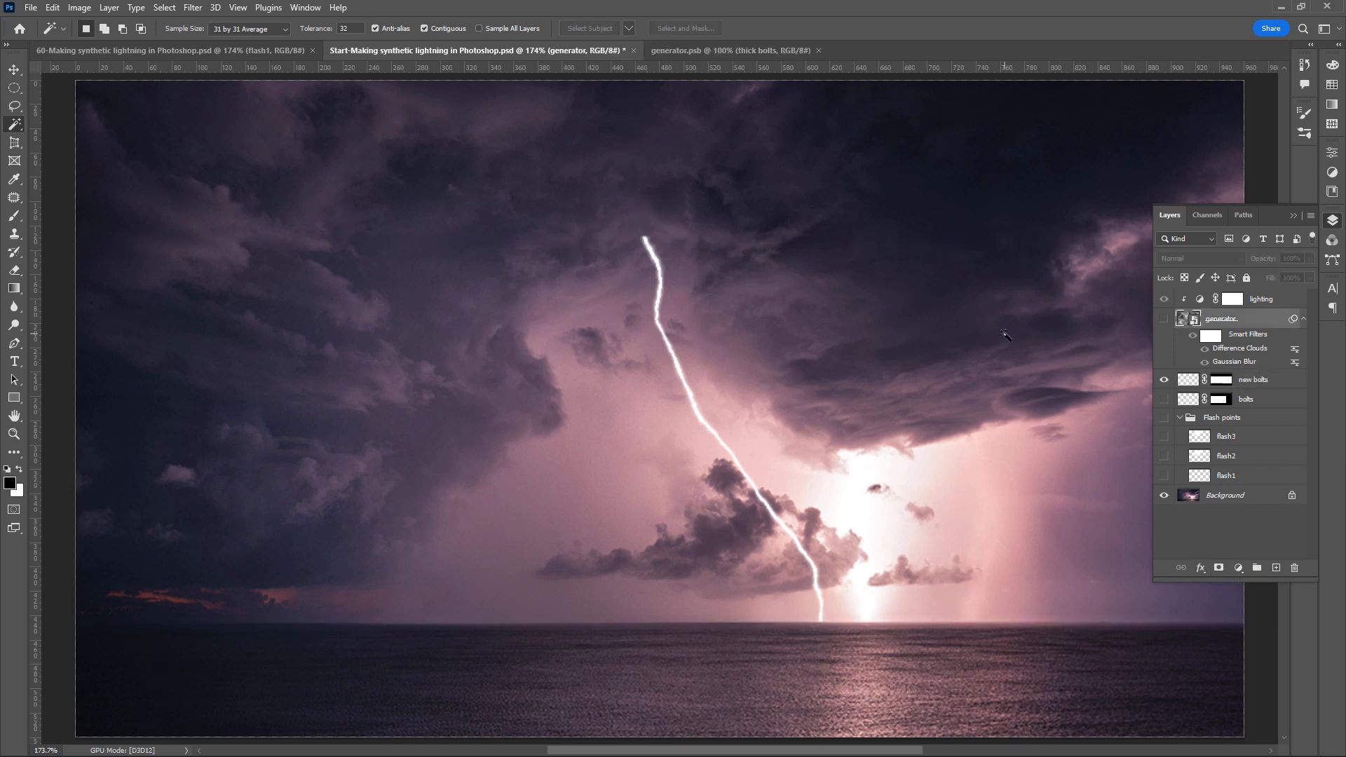
pyautogui.click(1164, 382)
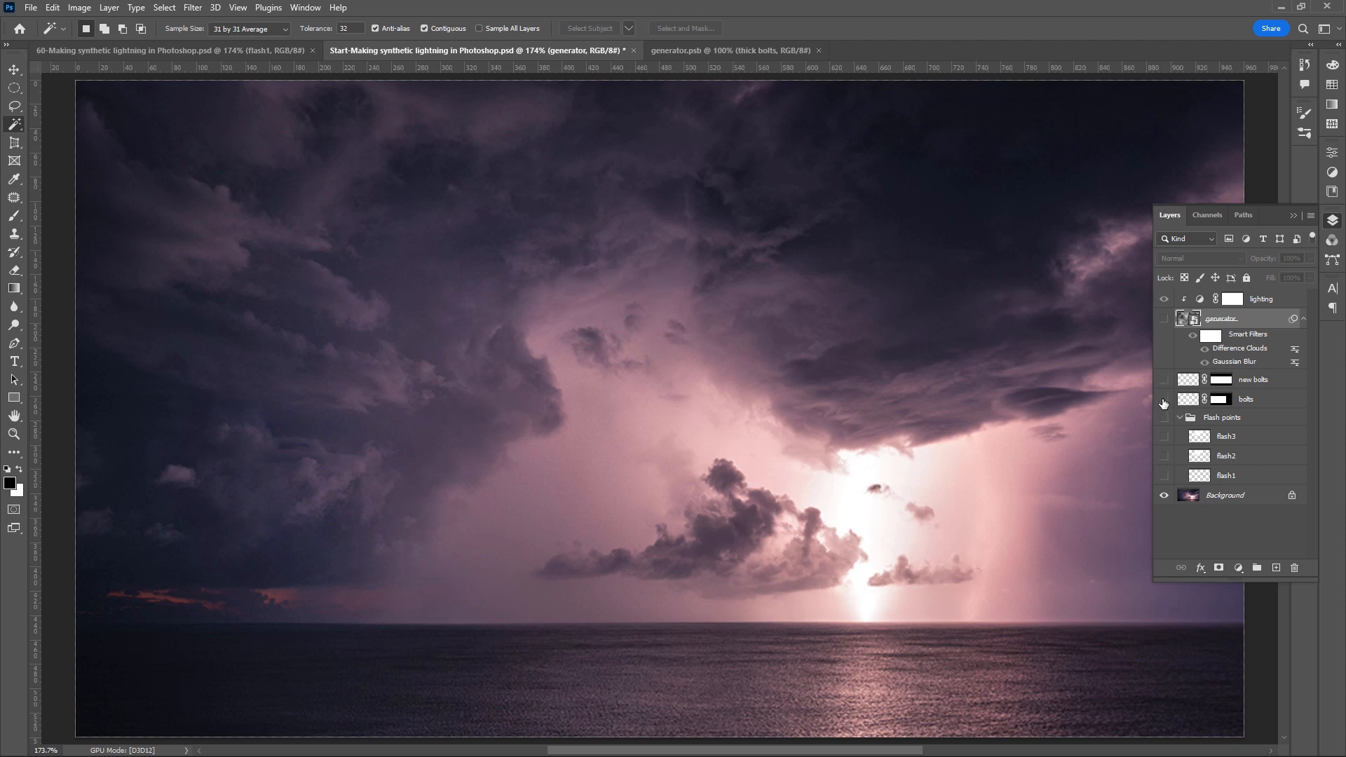
pyautogui.click(1164, 400)
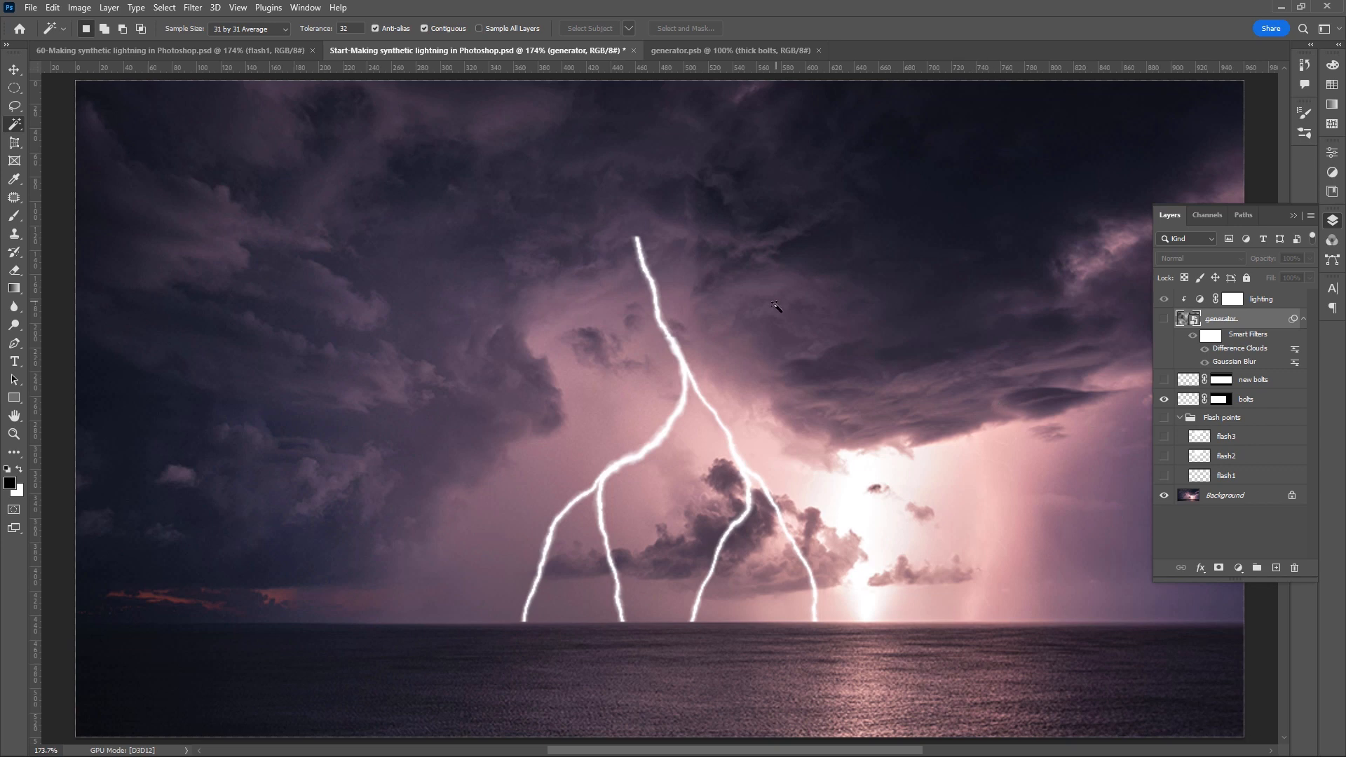
# - Add an Outer Glow to the bolts layer using Linear Dodge (Add), 20% opacity, colour #ff8088 and a 12 px size
pyautogui.click(1243, 521)
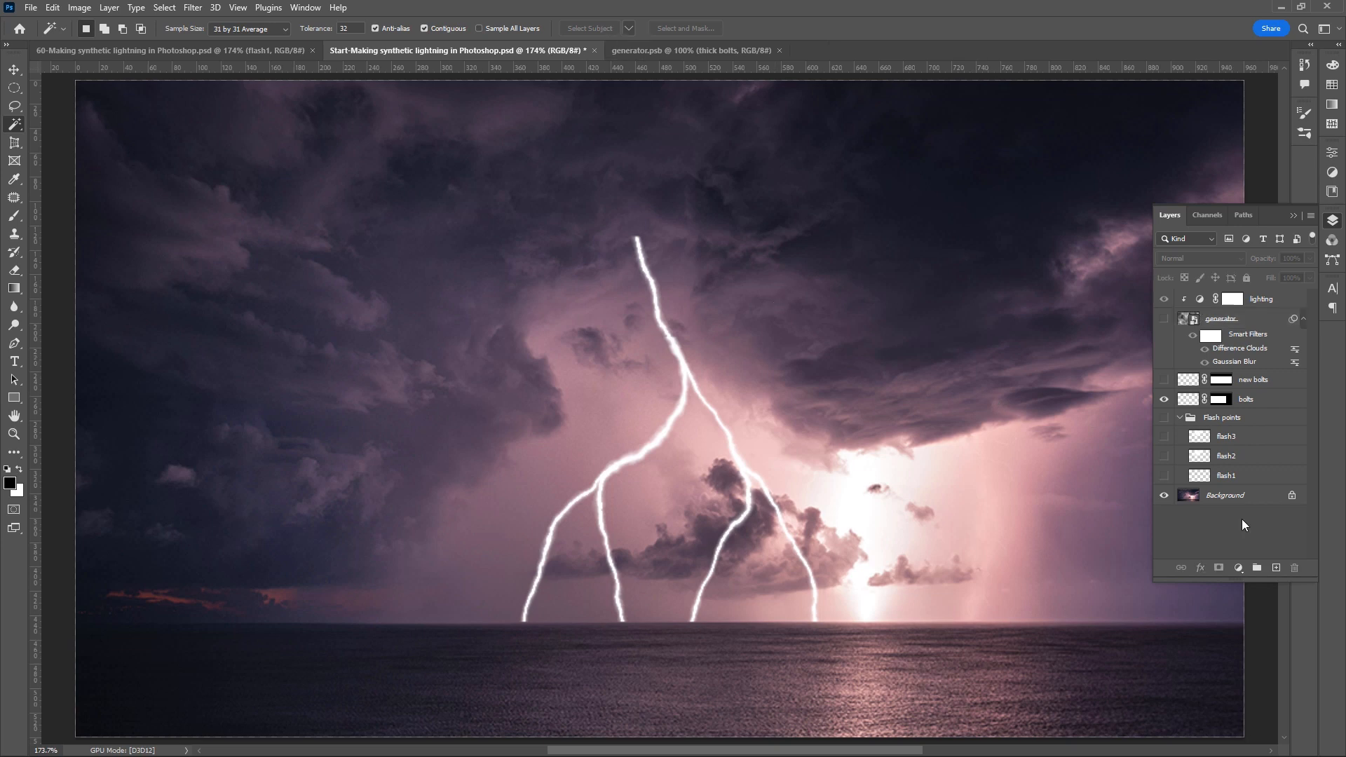
pyautogui.click(1266, 402)
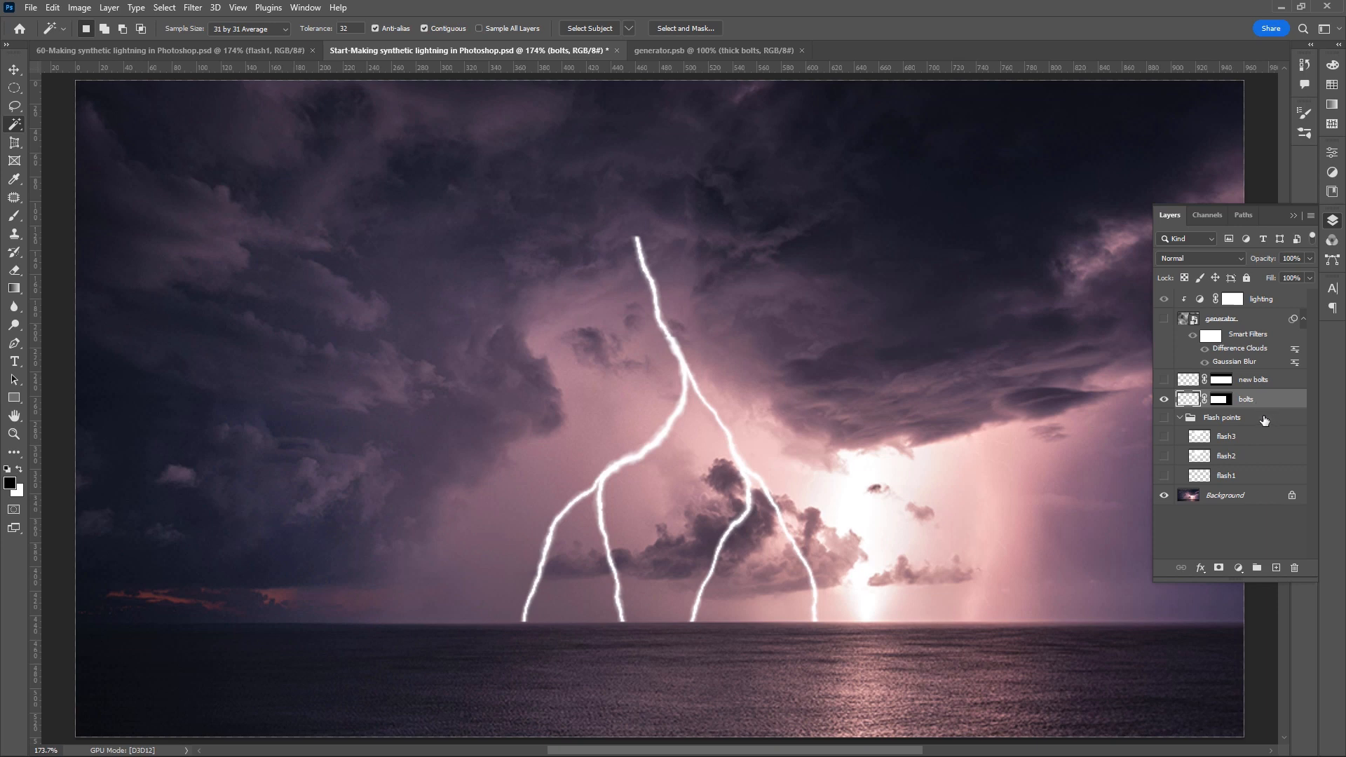
pyautogui.click(1202, 569)
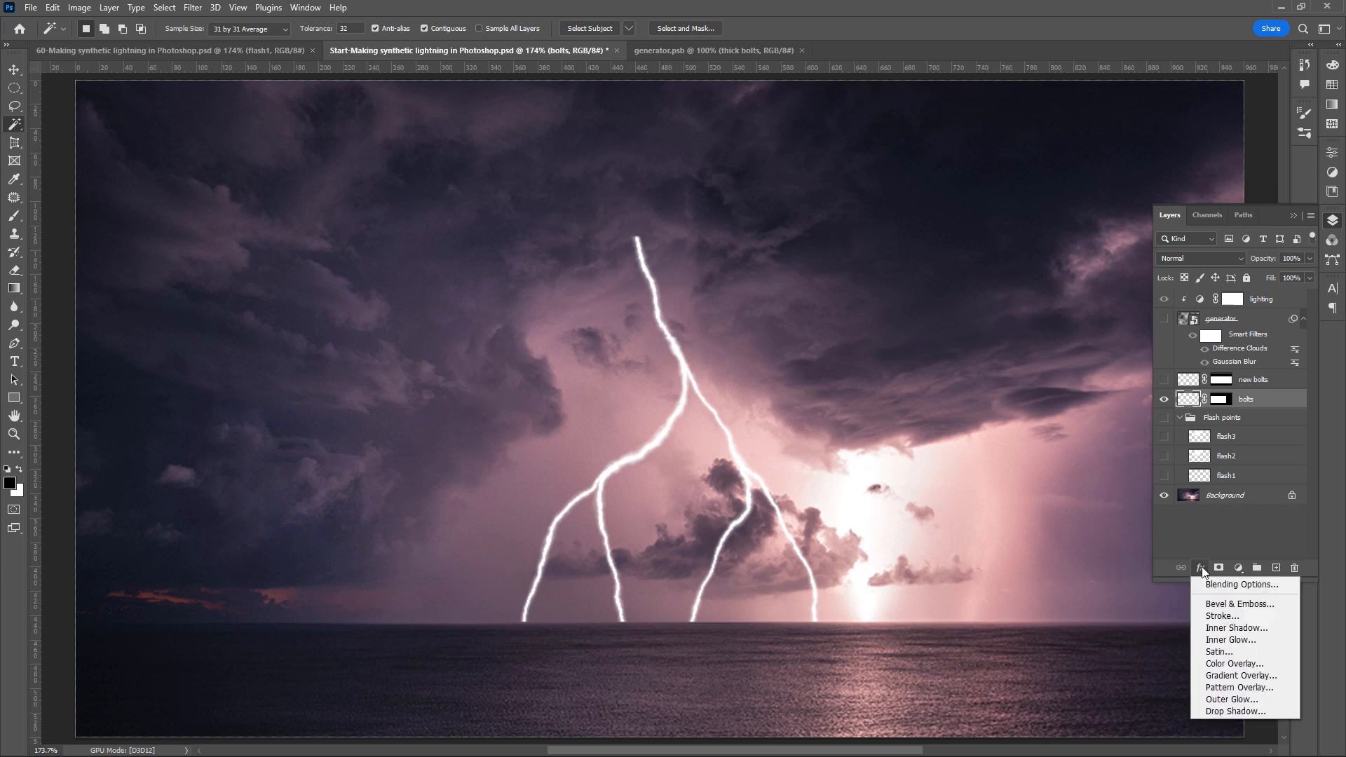
pyautogui.click(1241, 698)
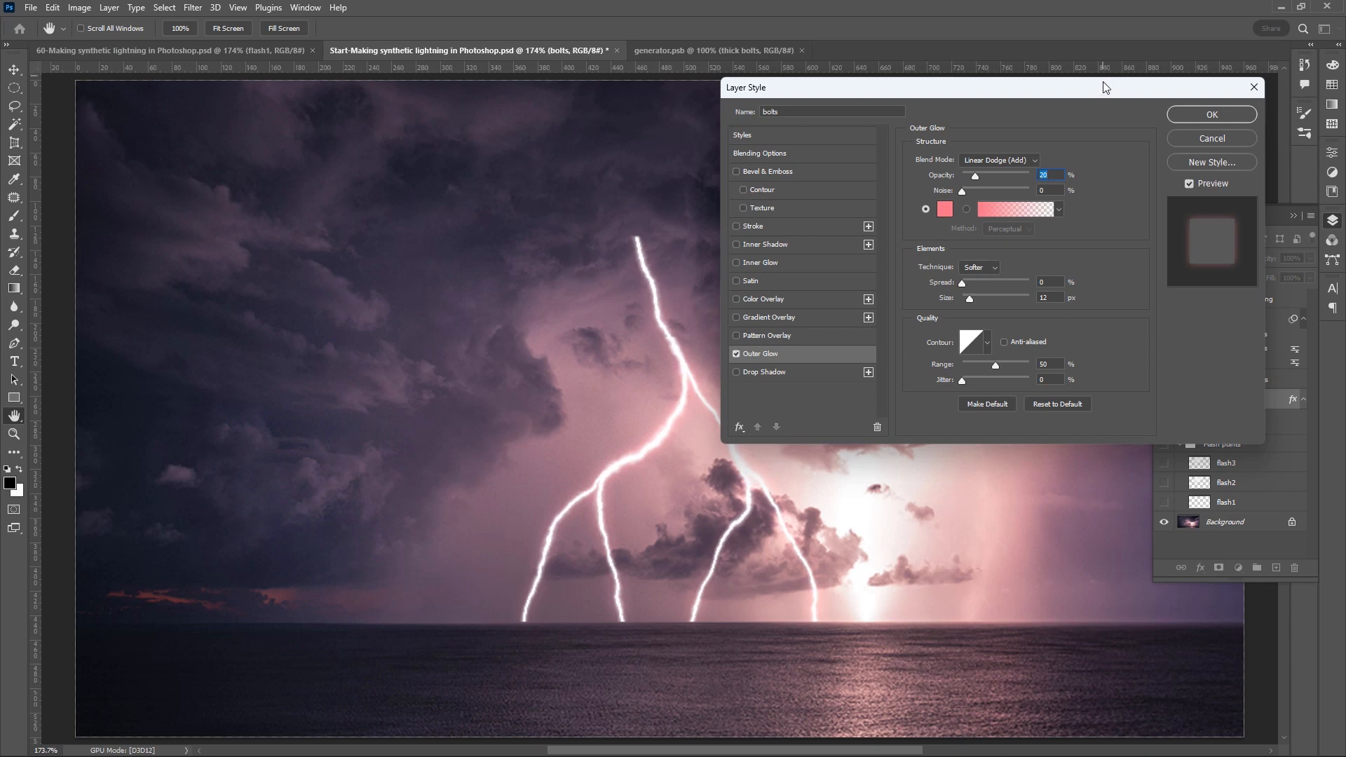
pyautogui.moveTo(1106, 84); pyautogui.dragTo(464, 53)
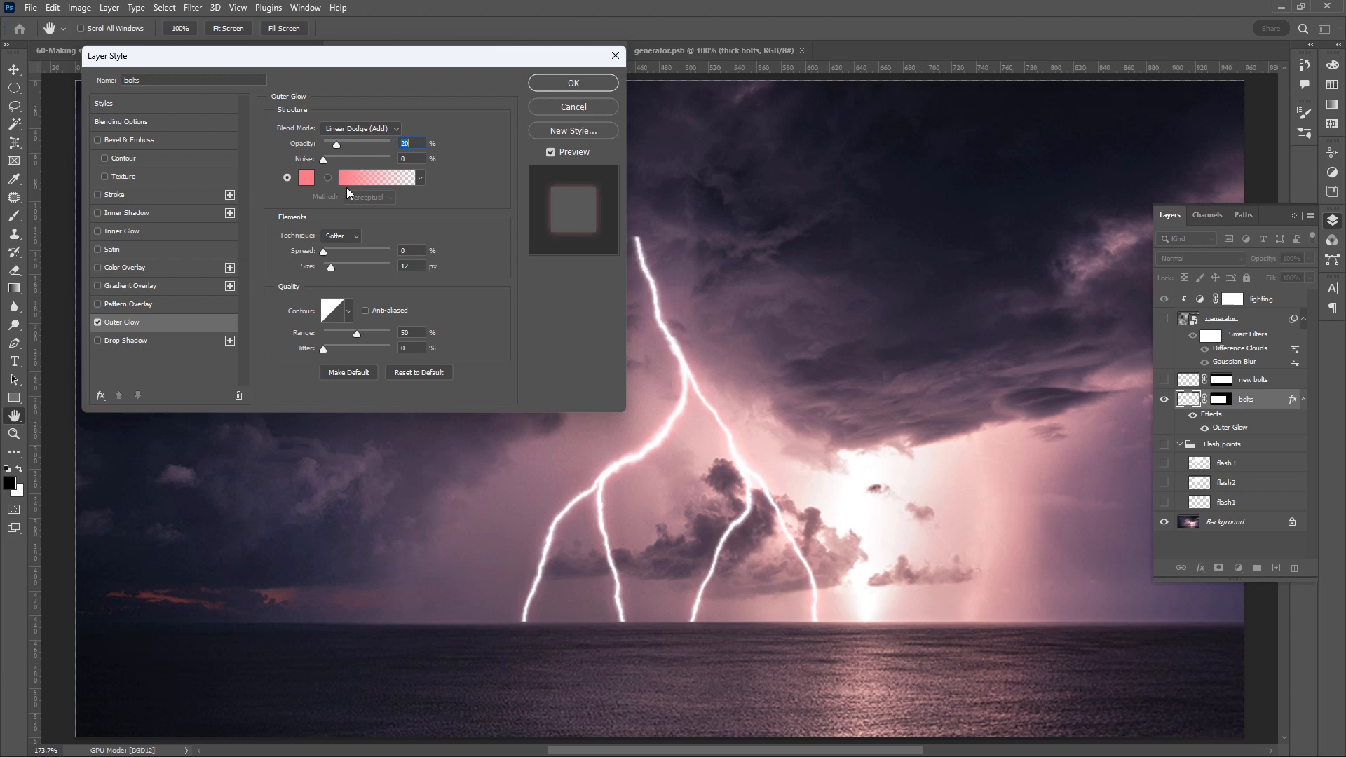
pyautogui.click(307, 179)
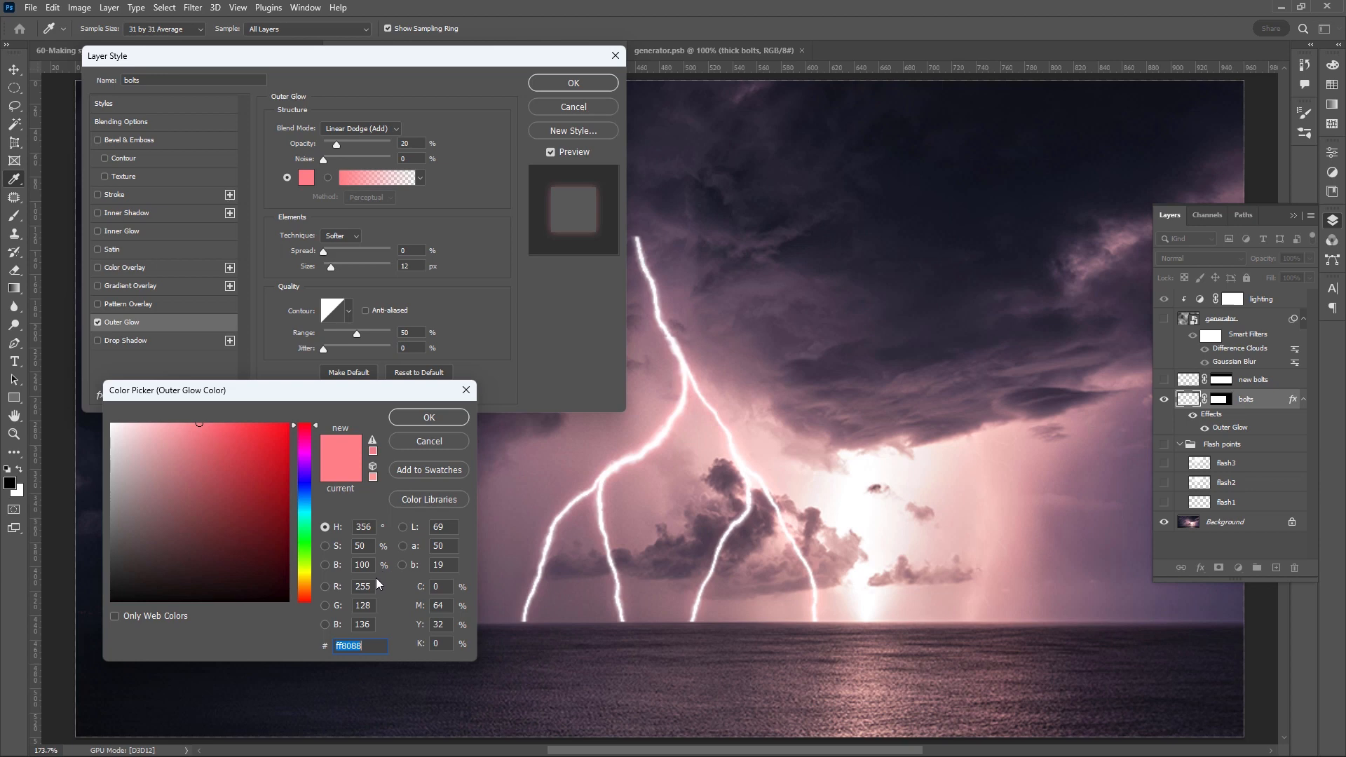
pyautogui.click(428, 418)
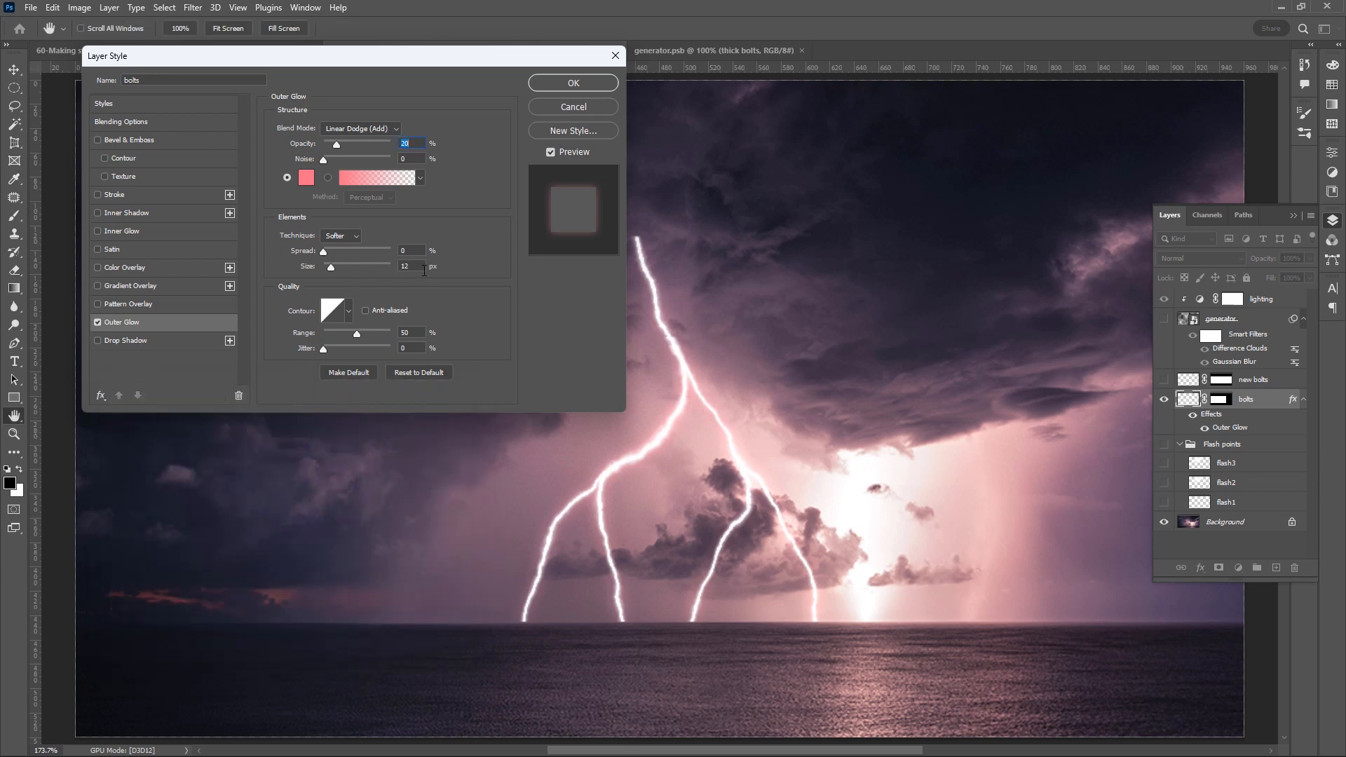
pyautogui.click(574, 82)
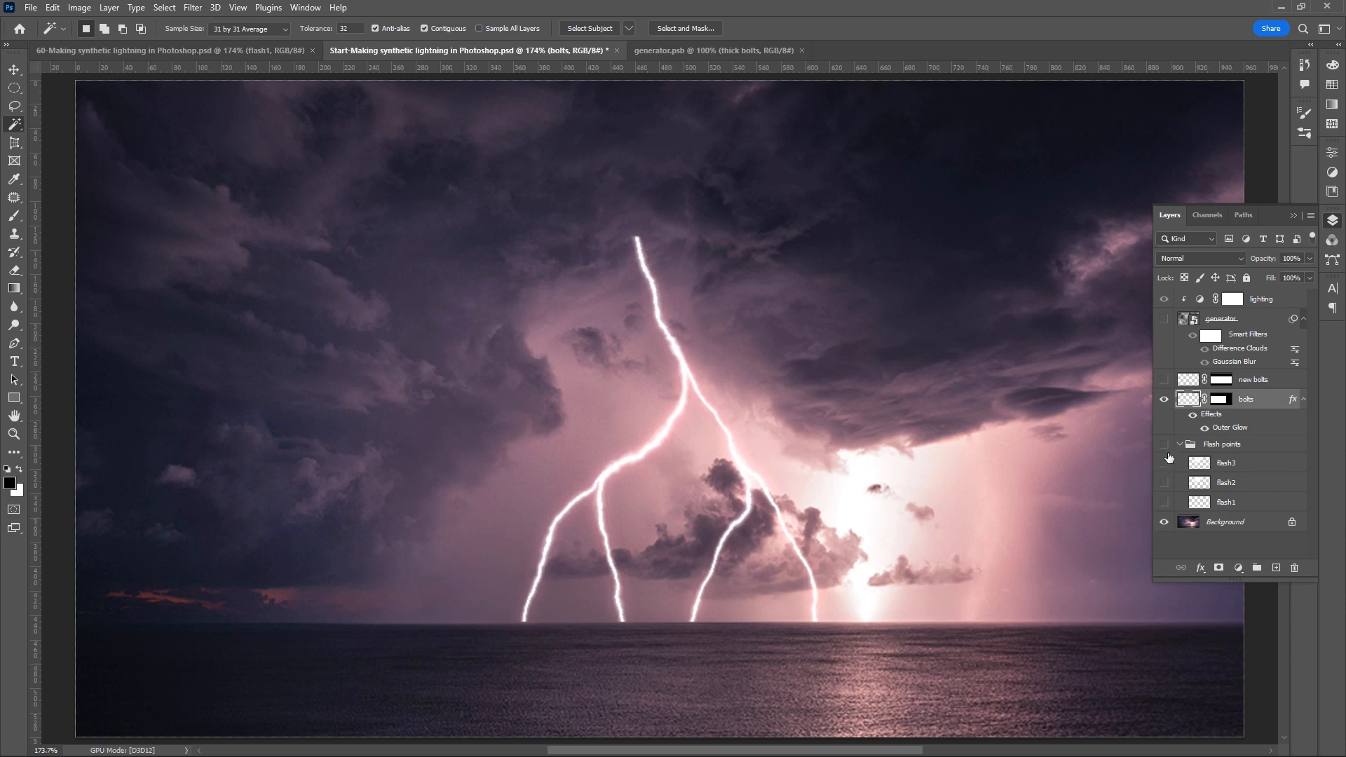
# - Show the flash1, flash2 and flash3 layers in the Flash points group
pyautogui.click(1164, 504)
pyautogui.click(1164, 484)
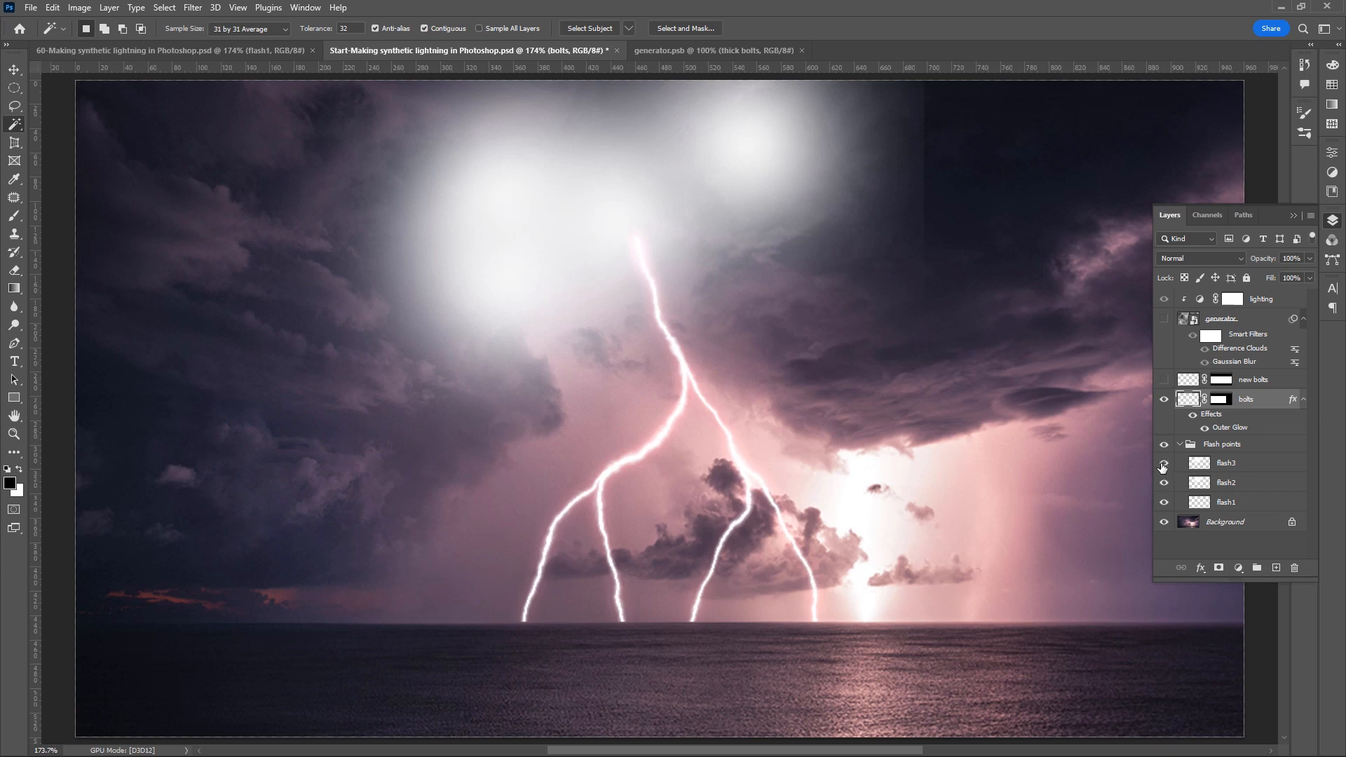
pyautogui.click(1164, 463)
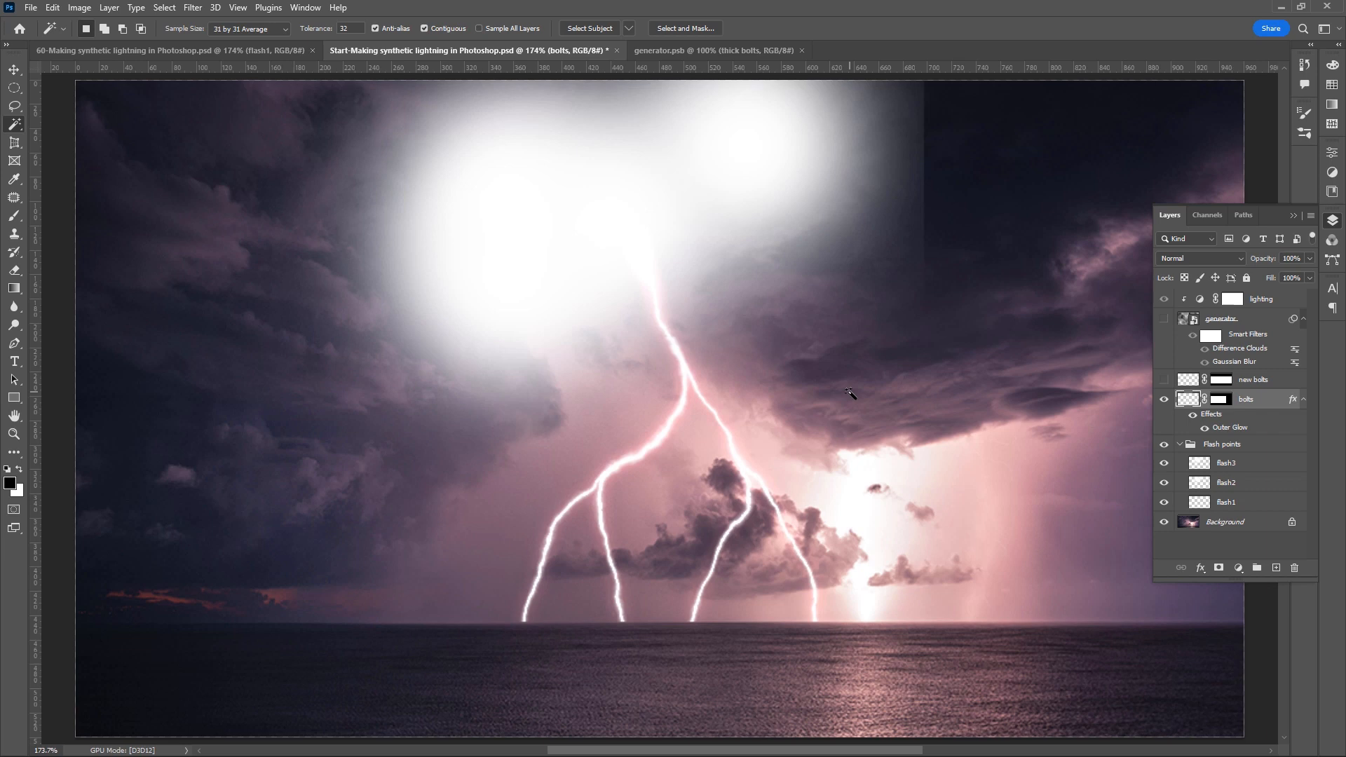
# - Set up the Brush tip with 20% roundness, 0% hardness and a 100 px size
pyautogui.press('b')
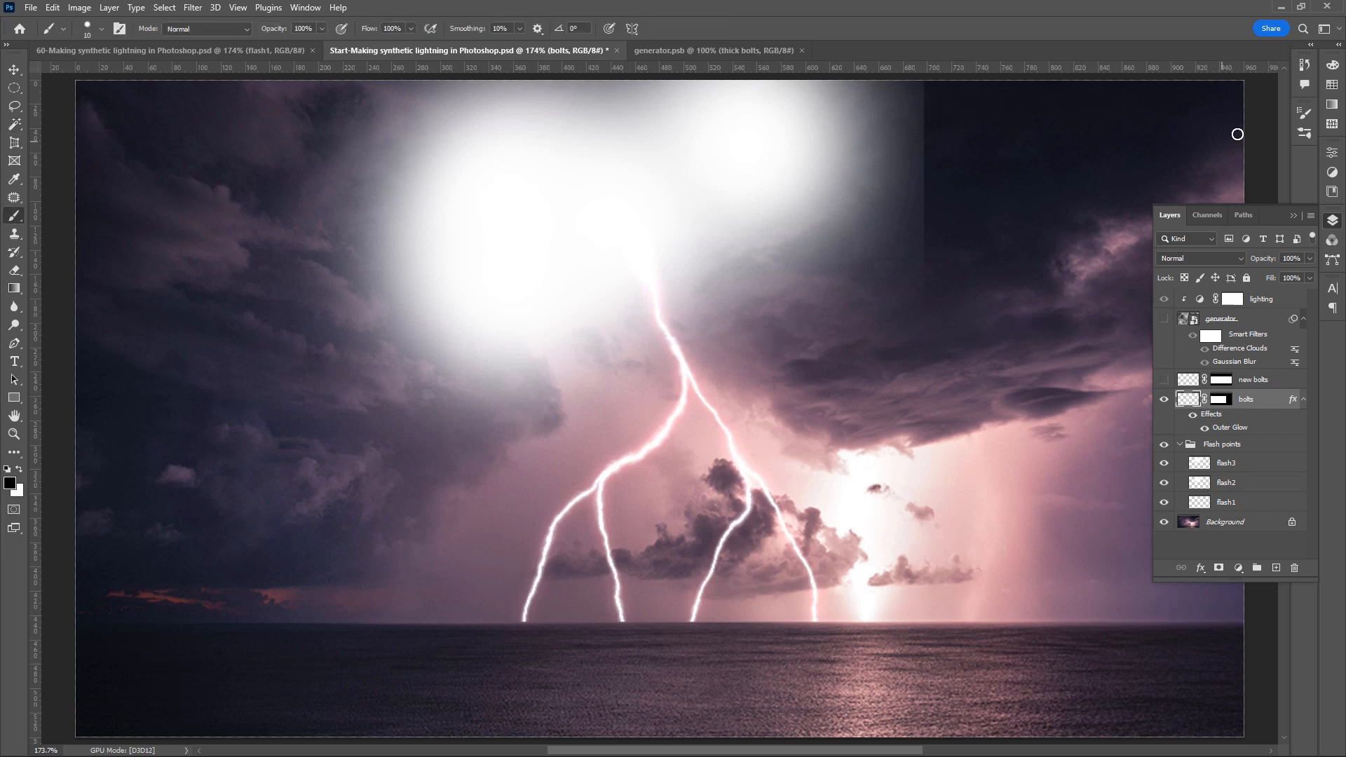
pyautogui.click(1309, 116)
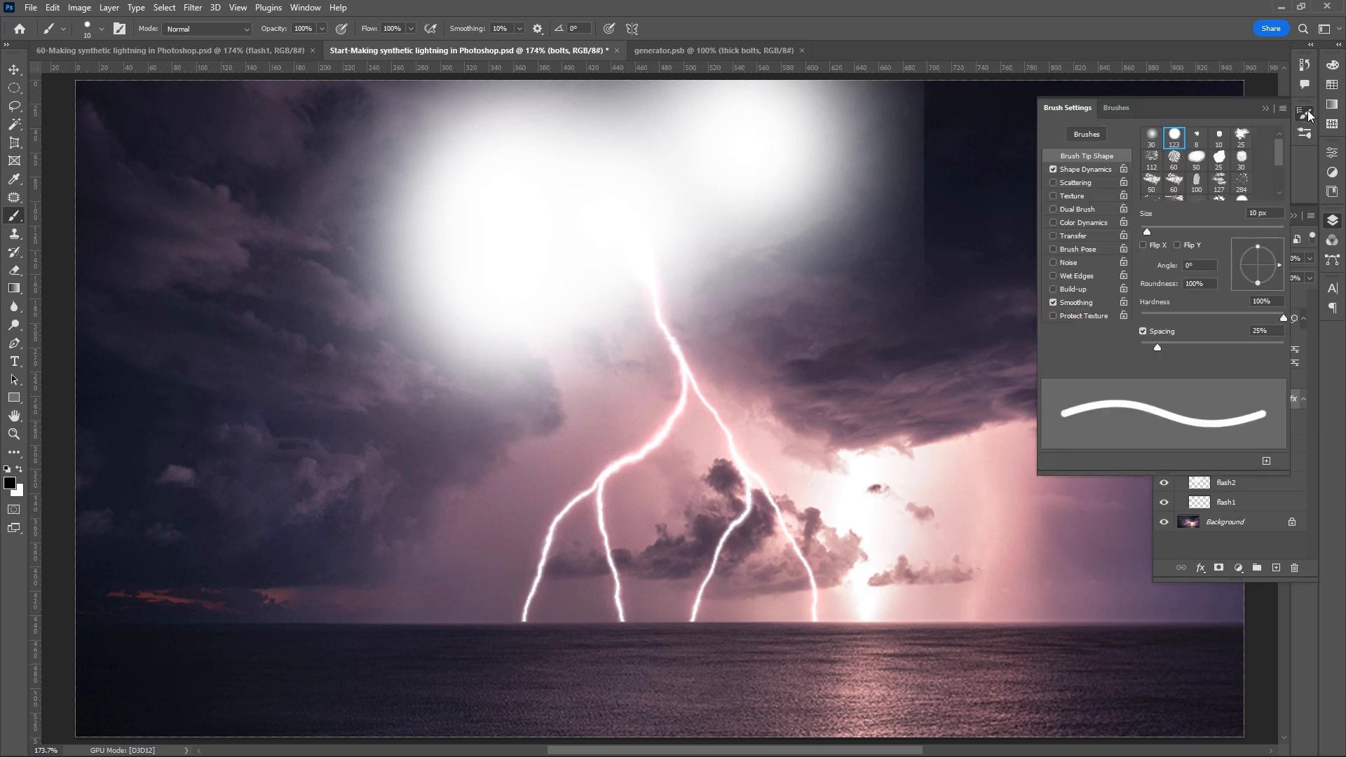
pyautogui.click(1211, 282)
pyautogui.write('20')
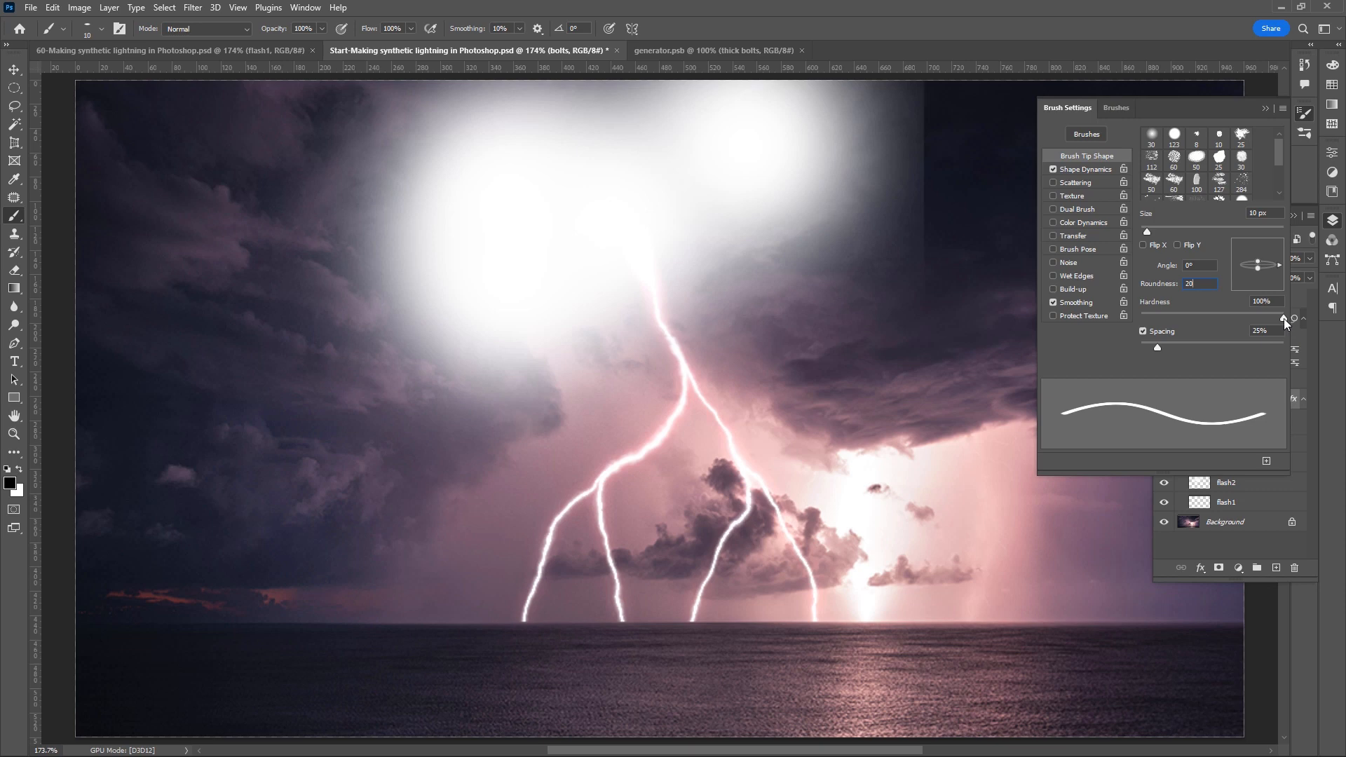
pyautogui.moveTo(1285, 318); pyautogui.dragTo(1135, 319)
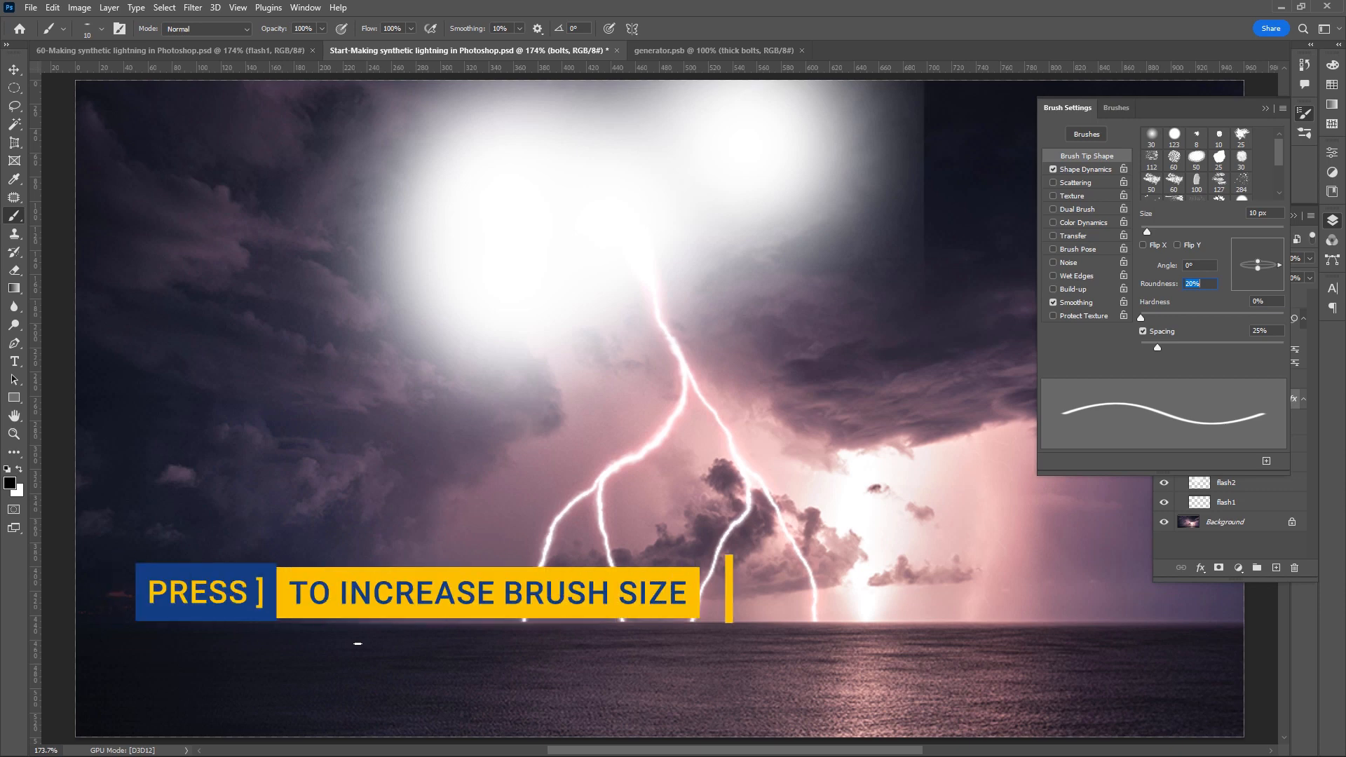
pyautogui.press(']')
pyautogui.press(']')
pyautogui.press(']')
pyautogui.press(']')
pyautogui.press(']')
pyautogui.press(']')
pyautogui.press(']')
pyautogui.press(']')
pyautogui.press(']')
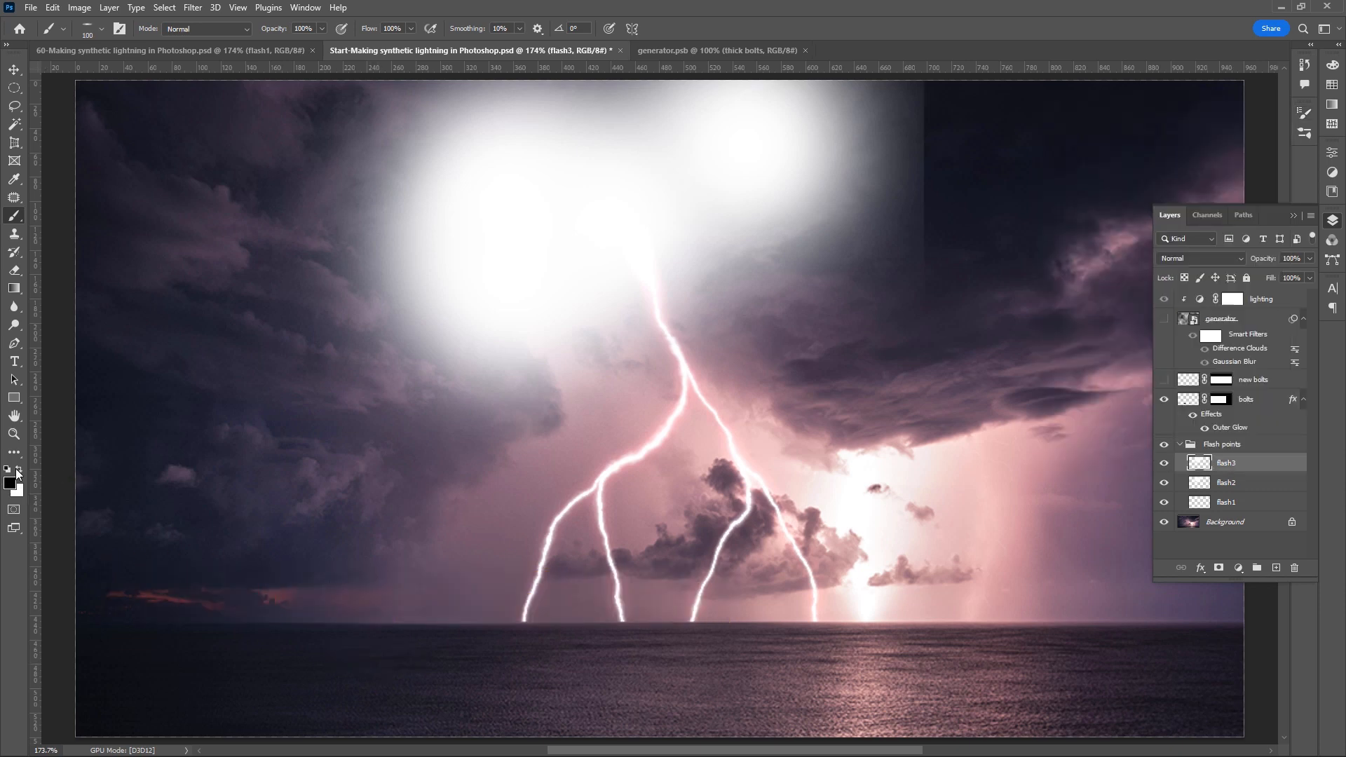
# - Paint six soft white elliptical flash points across the sea on the flash3 layer
pyautogui.click(18, 471)
pyautogui.click(431, 669)
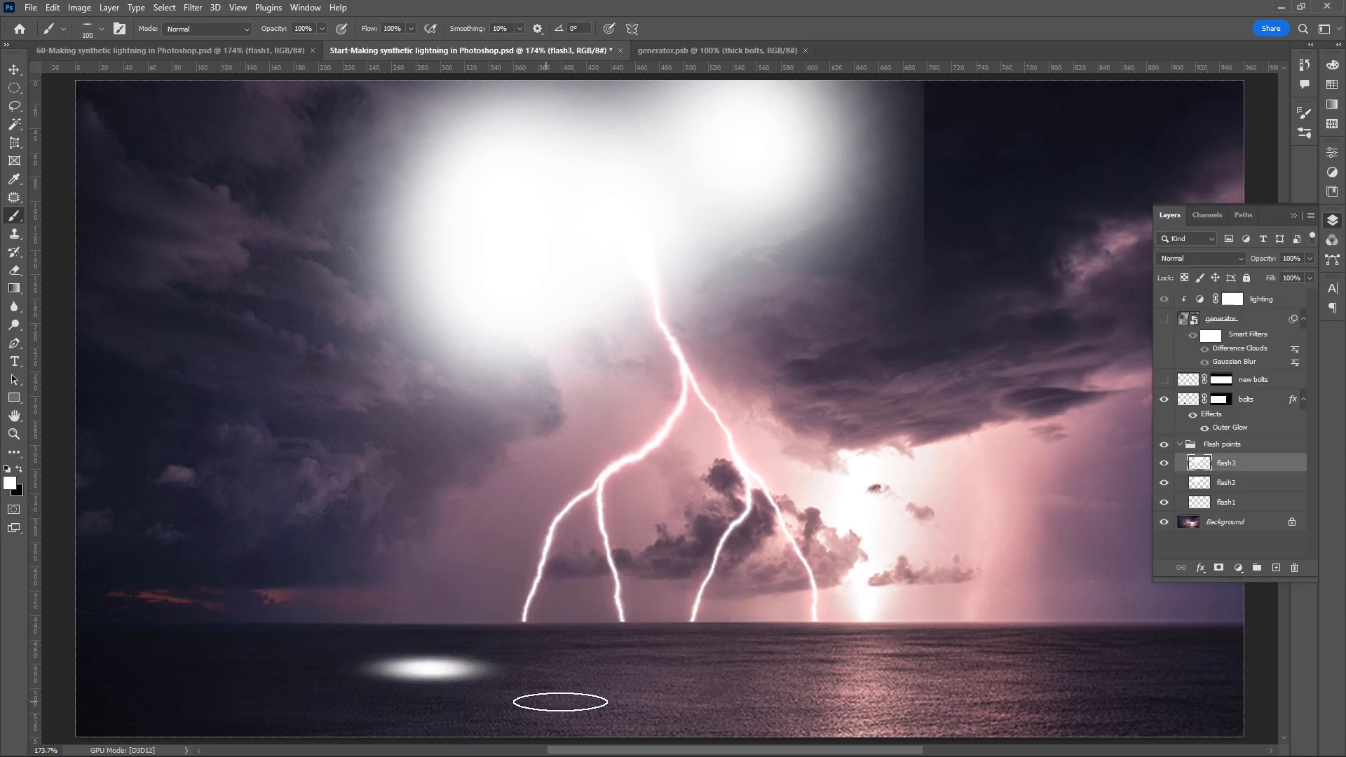
pyautogui.click(617, 661)
pyautogui.click(785, 663)
pyautogui.click(971, 672)
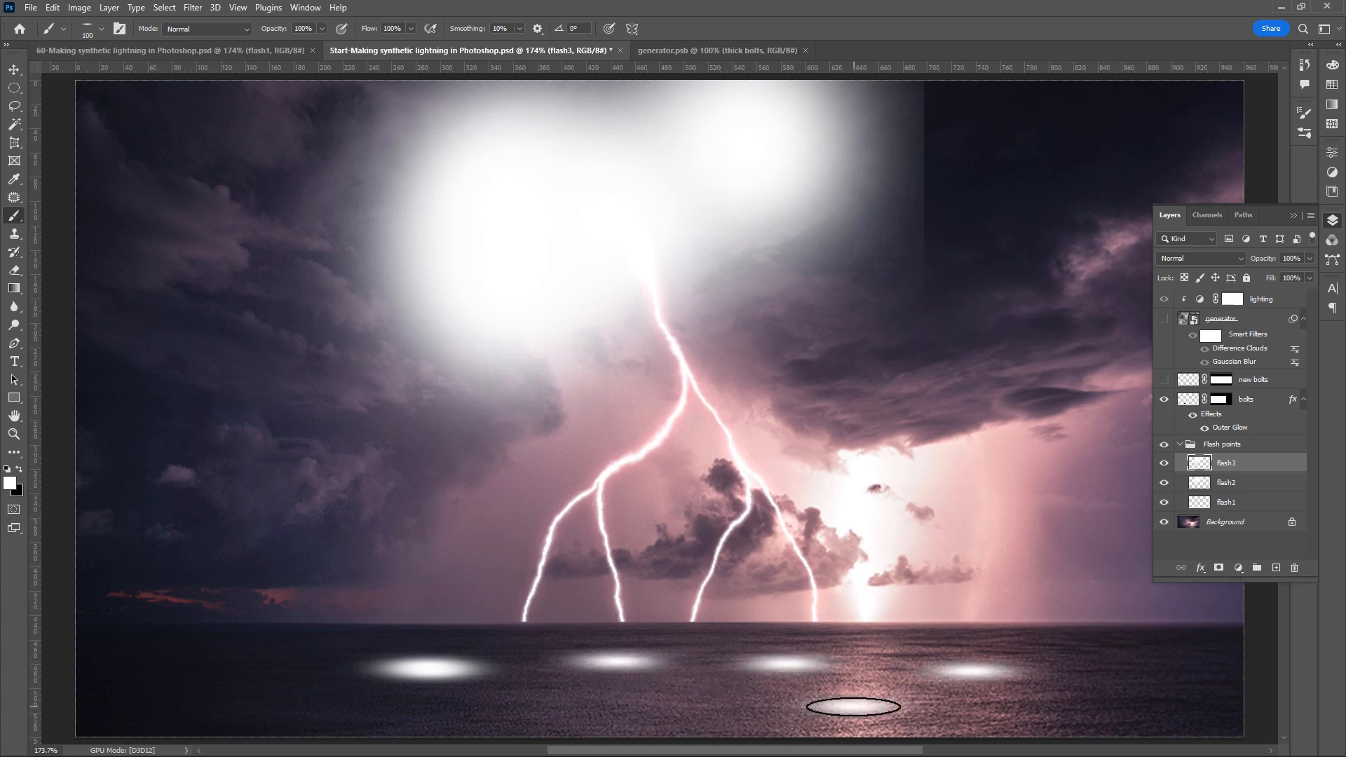
pyautogui.click(852, 706)
pyautogui.click(570, 706)
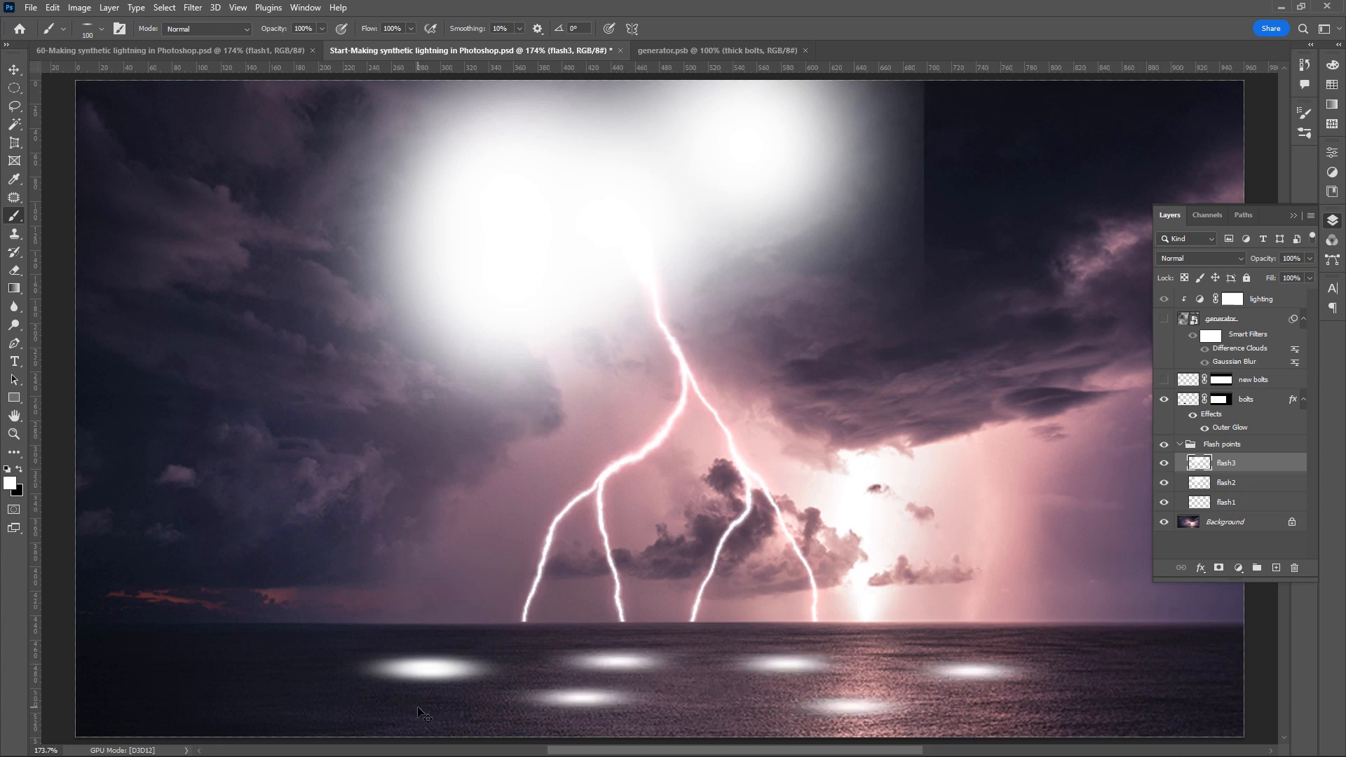
# - Undo the white flash points painted on the sea
pyautogui.hotkey('ctrl', 'z')
pyautogui.hotkey('ctrl', 'z')
pyautogui.hotkey('ctrl', 'z')
pyautogui.hotkey('ctrl', 'z')
pyautogui.hotkey('ctrl', 'z')
pyautogui.hotkey('ctrl', 'z')
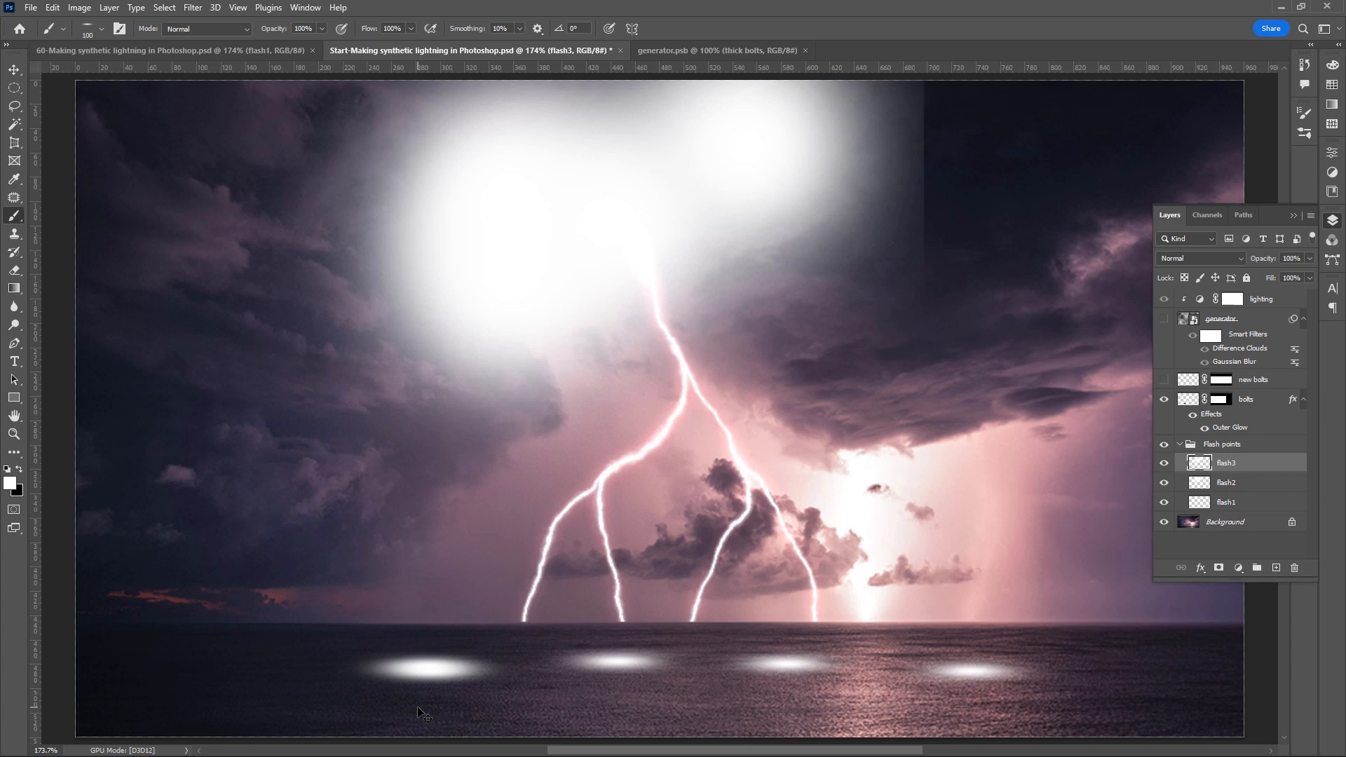
# - Change the flash1 layer's blend mode and set the flash2 and flash3 layers to Overlay
pyautogui.click(1257, 503)
pyautogui.press('x')
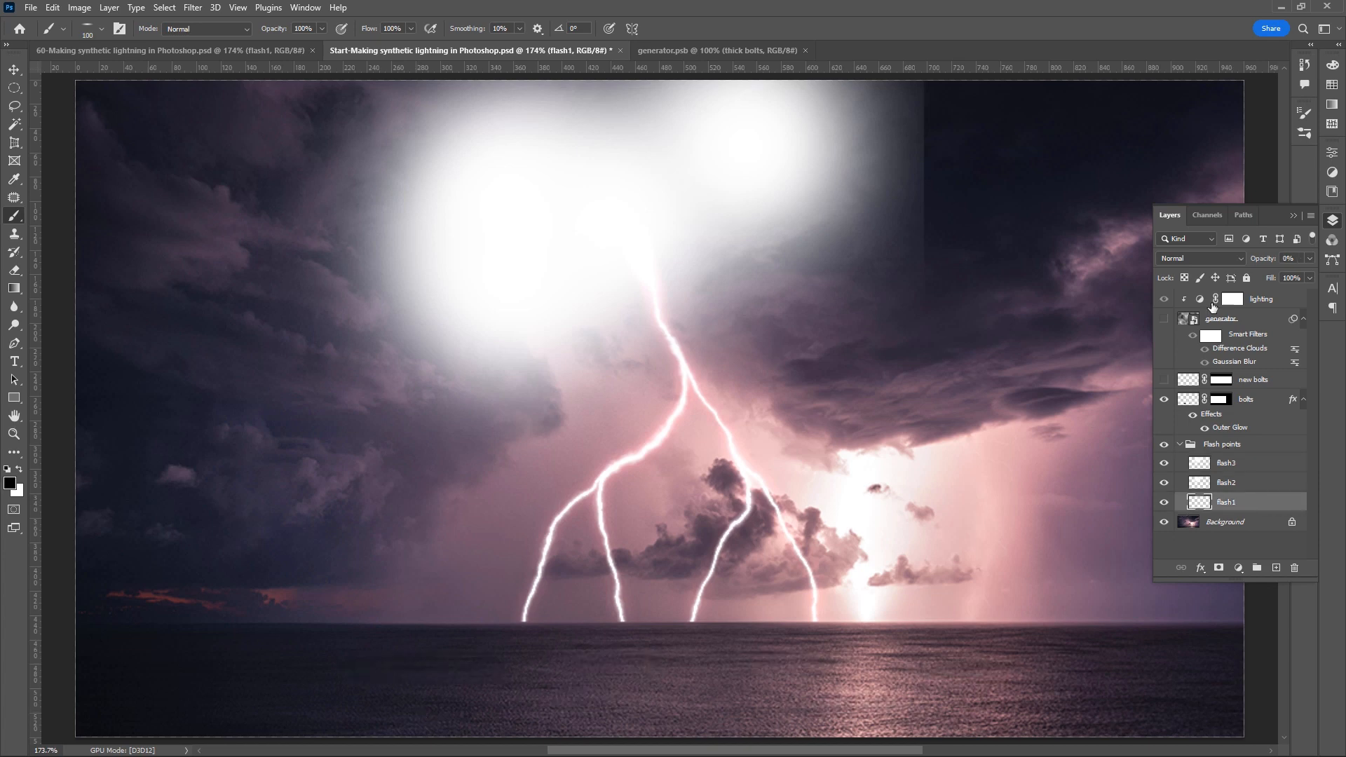
pyautogui.click(1240, 259)
pyautogui.click(1226, 438)
pyautogui.click(1238, 483)
pyautogui.click(1238, 256)
pyautogui.click(1220, 427)
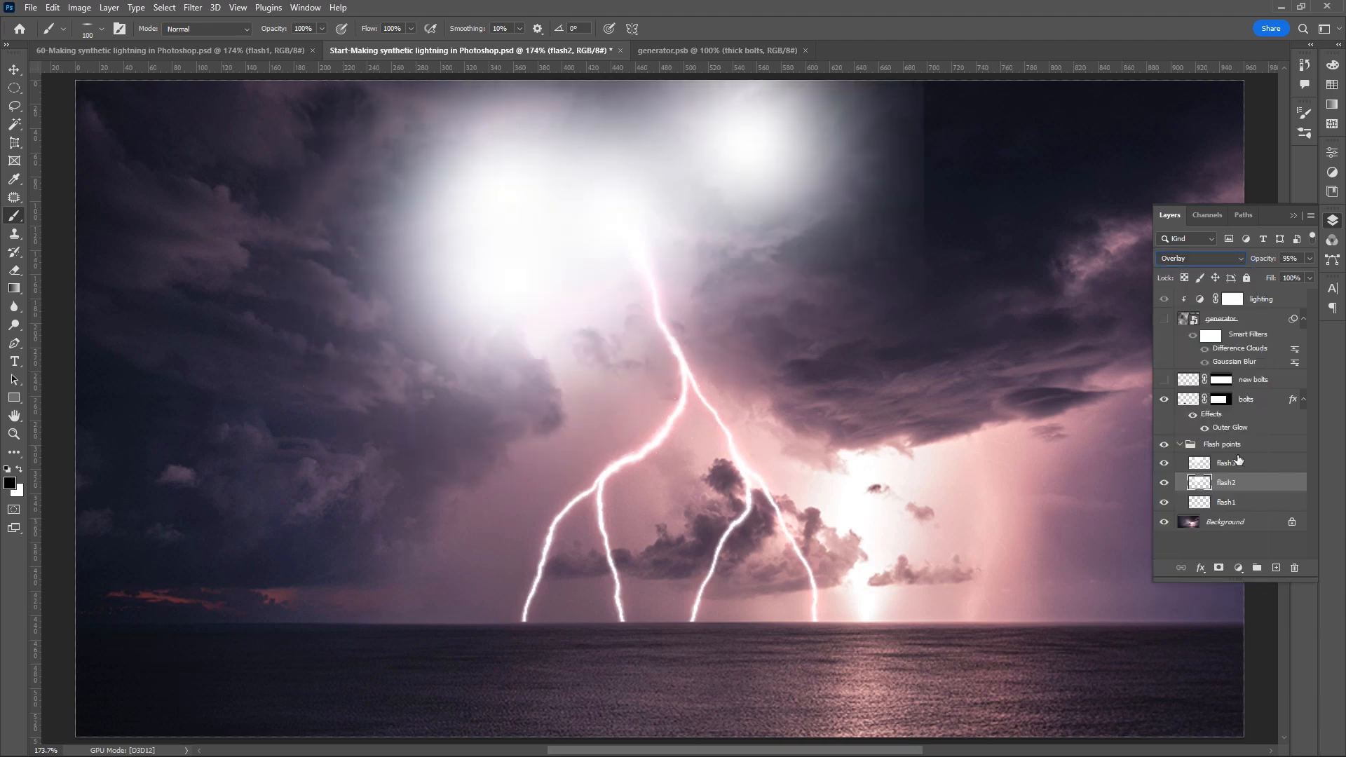
pyautogui.click(1238, 462)
pyautogui.click(1240, 257)
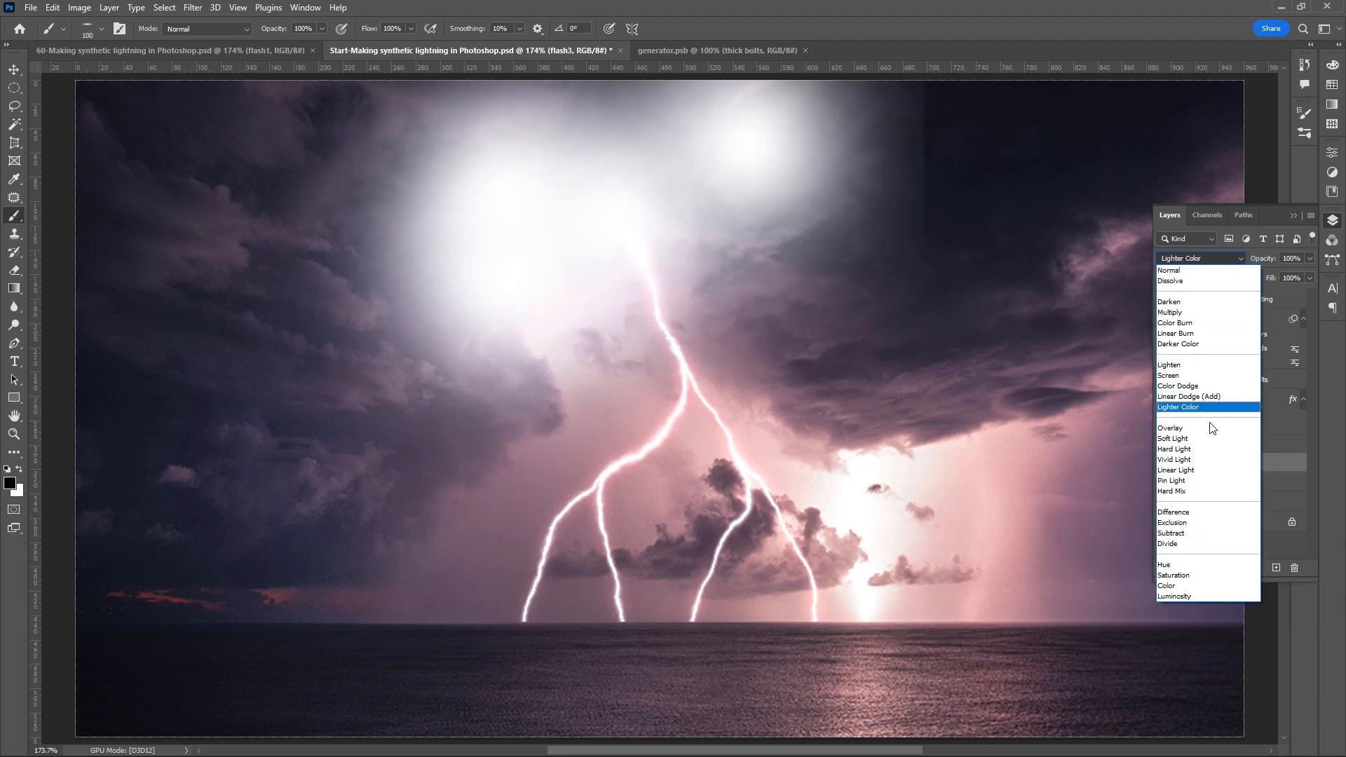
pyautogui.click(1200, 428)
pyautogui.click(1238, 250)
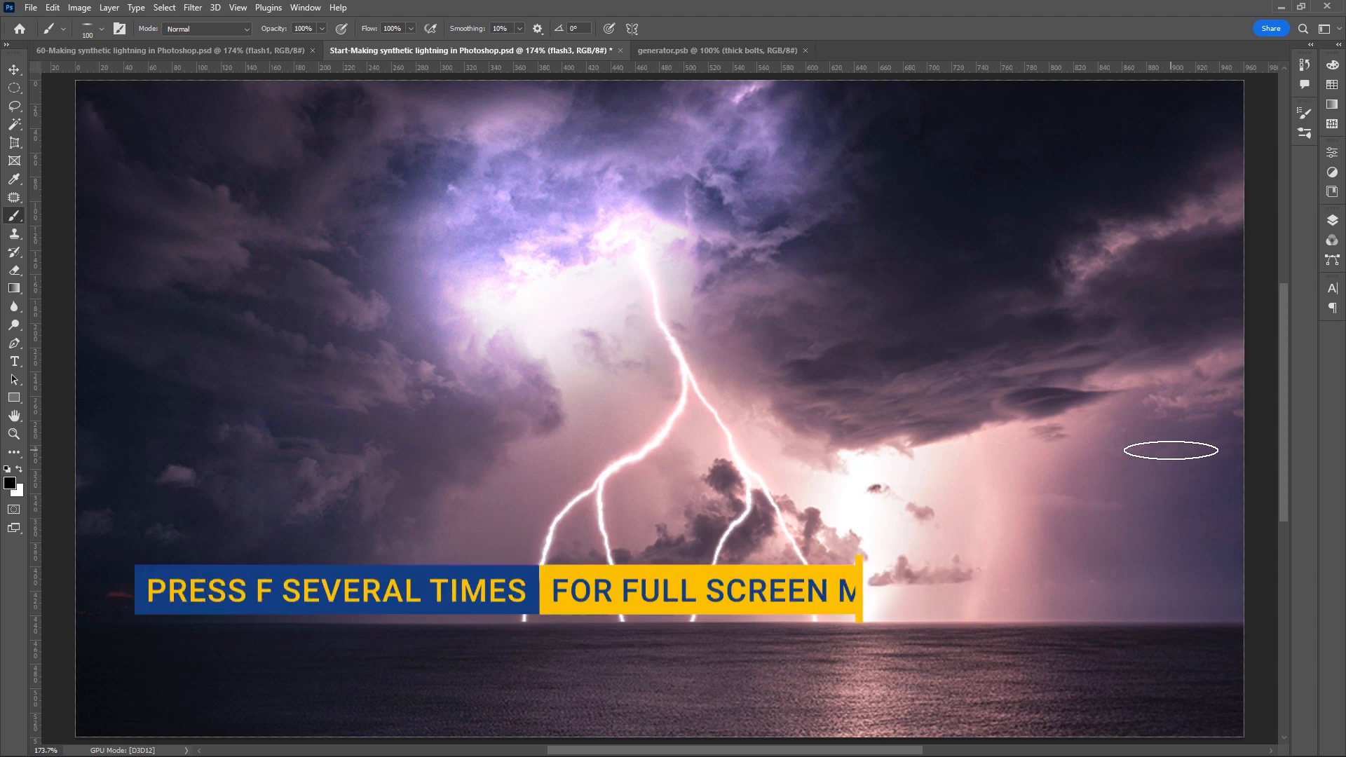
# - Switch to full screen mode and zoom in to examine the finished lightning composite
pyautogui.press('f')
pyautogui.press('f')
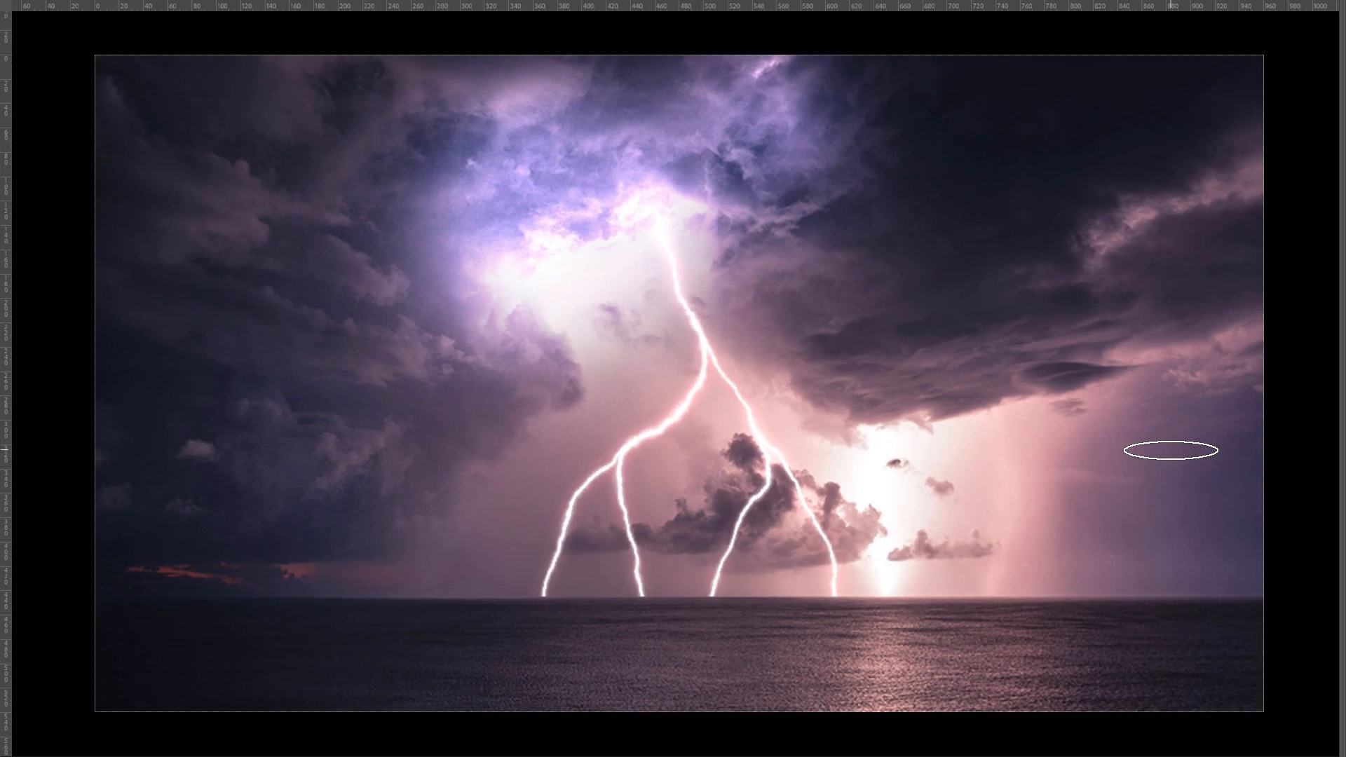
pyautogui.hotkey('ctrl', '+')
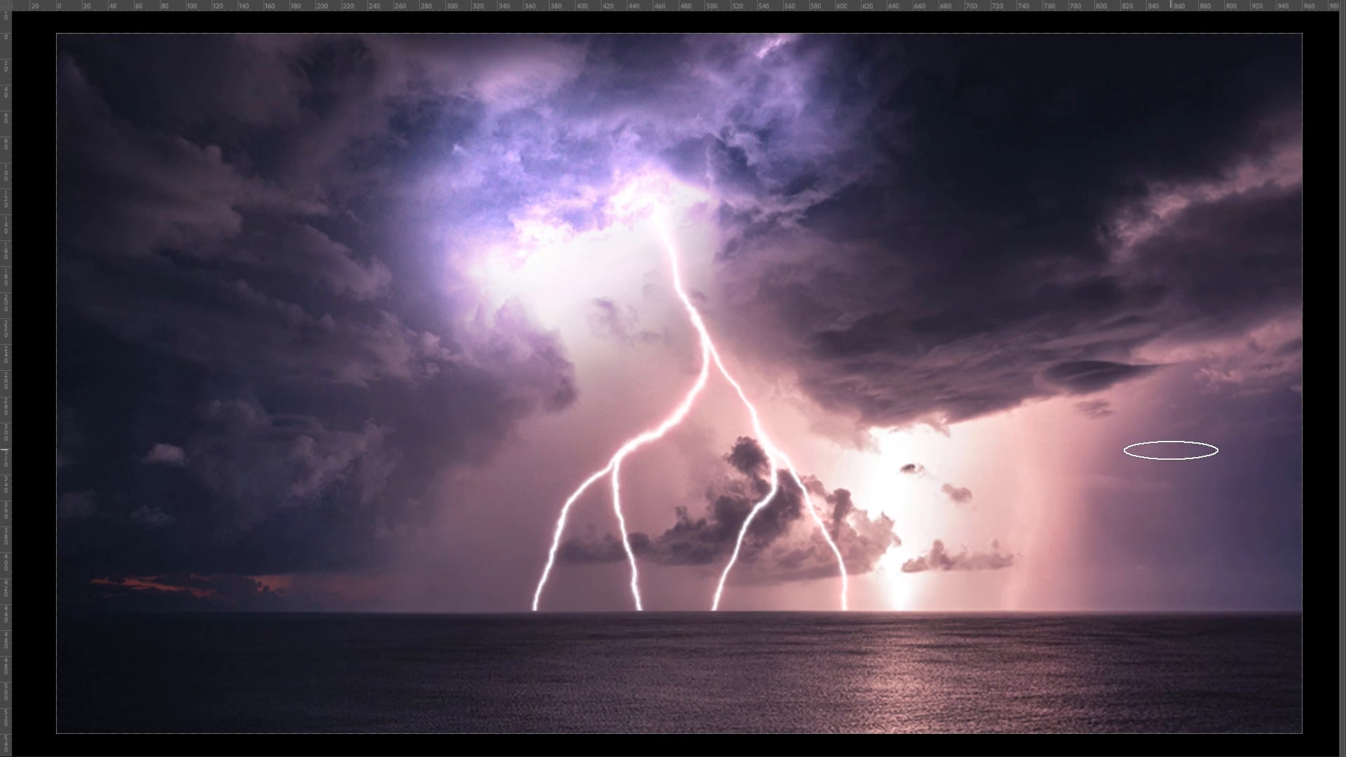